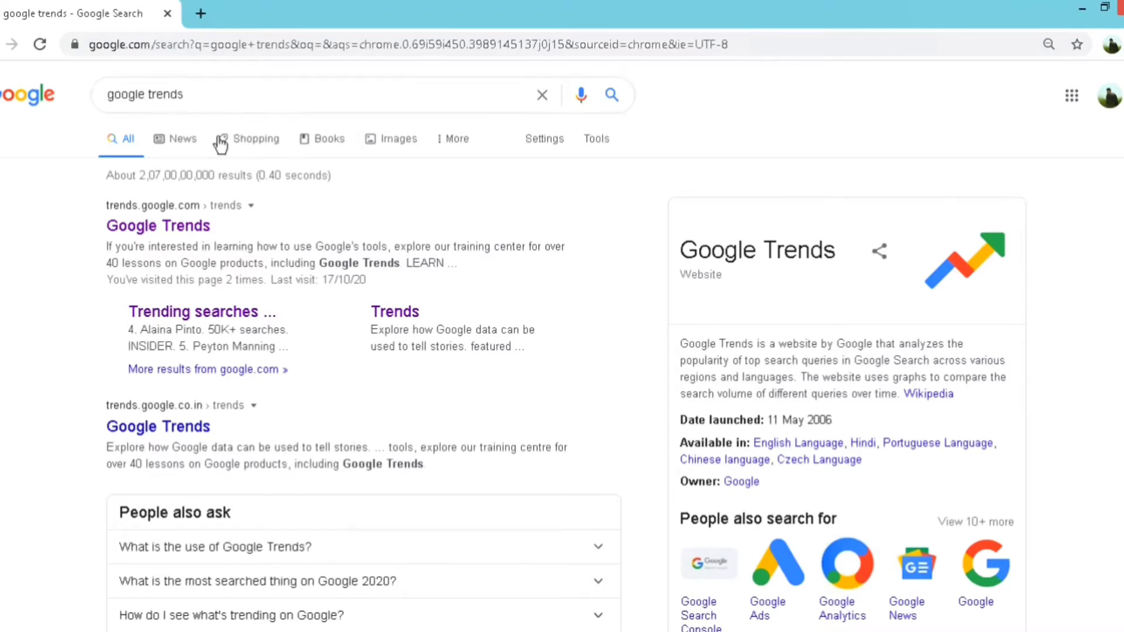
# Step: Open trends.google.com from the first search result and browse its example comparisons
pyautogui.click(189, 227)
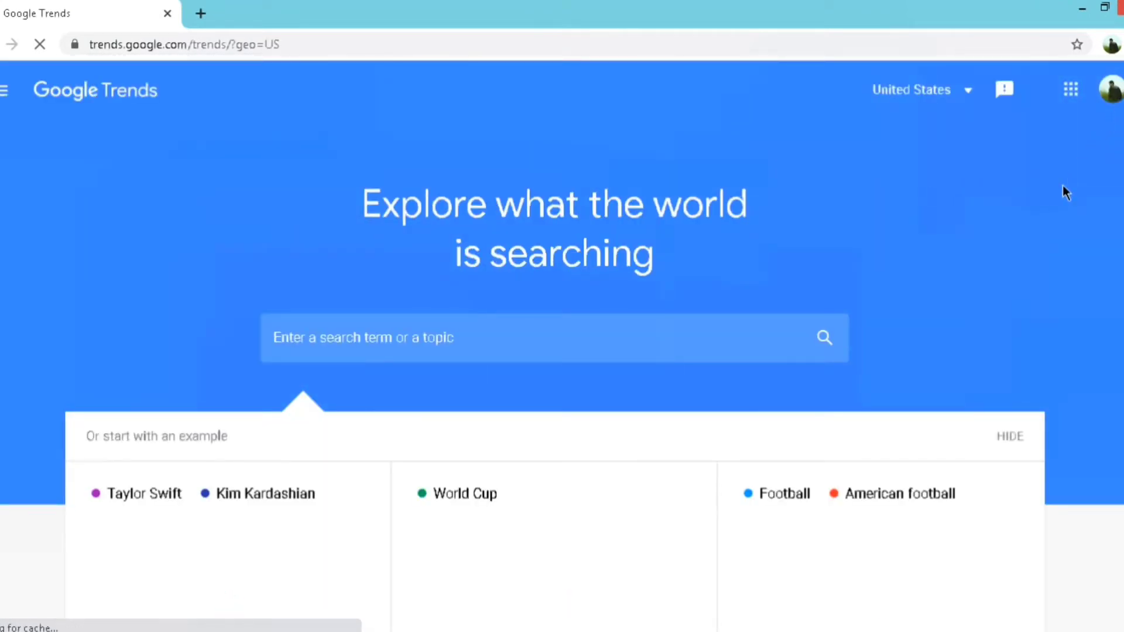
pyautogui.scroll(-3, 985, 243)
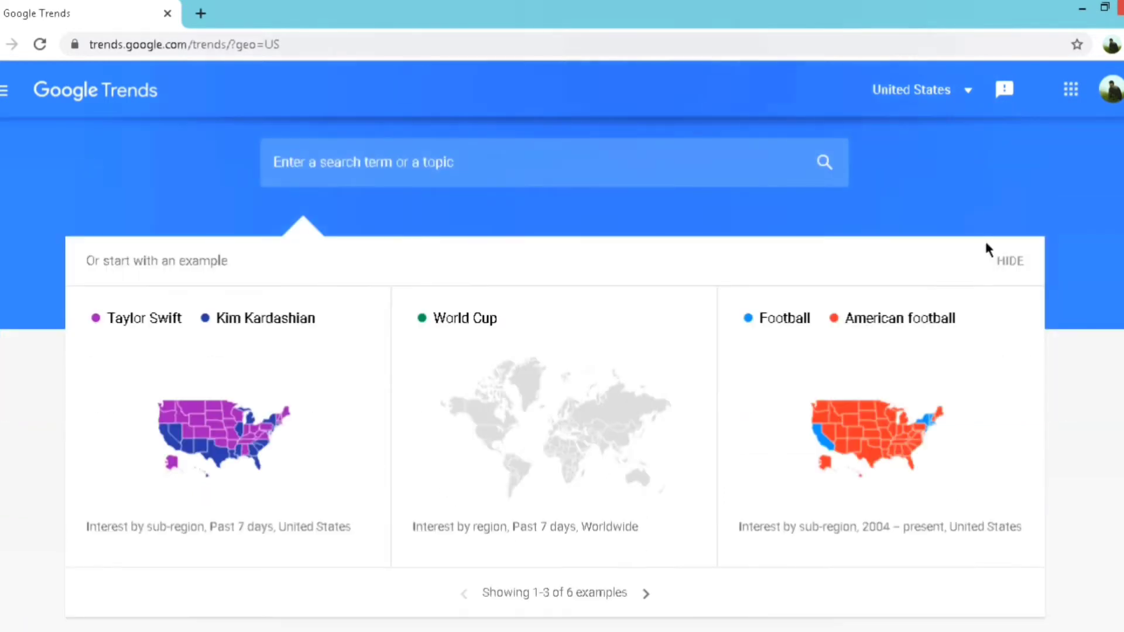
pyautogui.scroll(3, 936, 235)
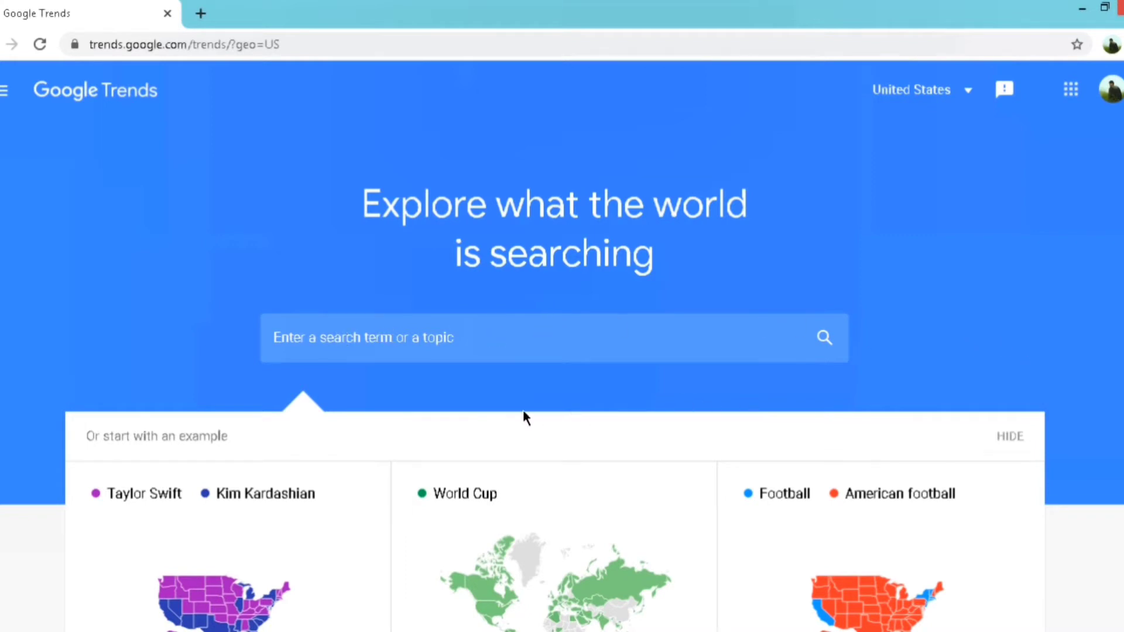
pyautogui.scroll(-2, 421, 436)
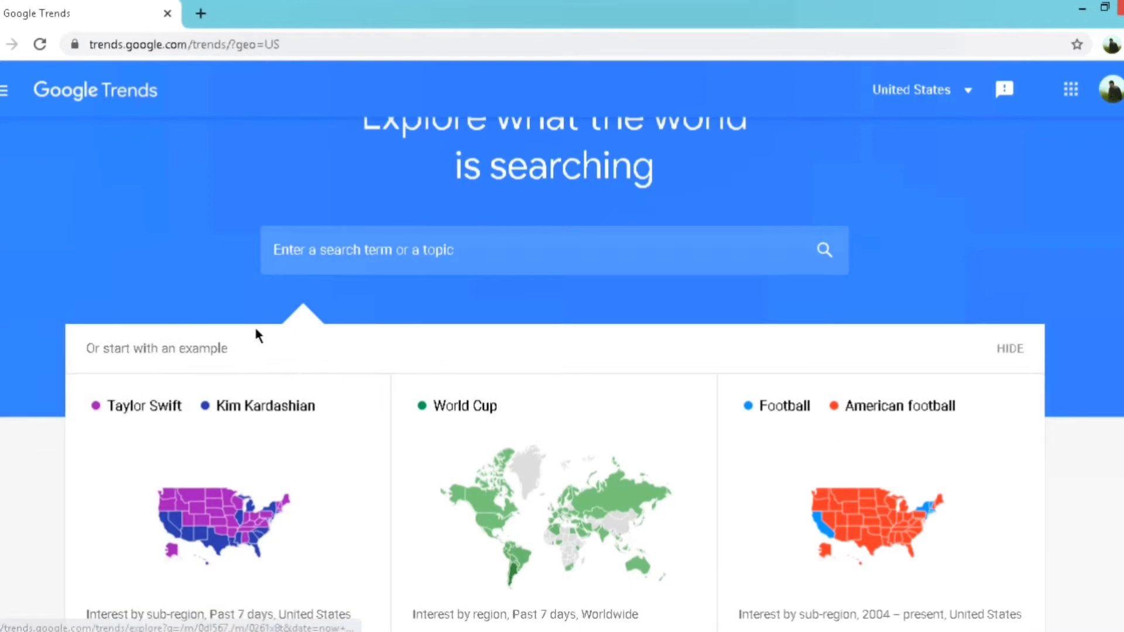
pyautogui.scroll(-6, 1053, 388)
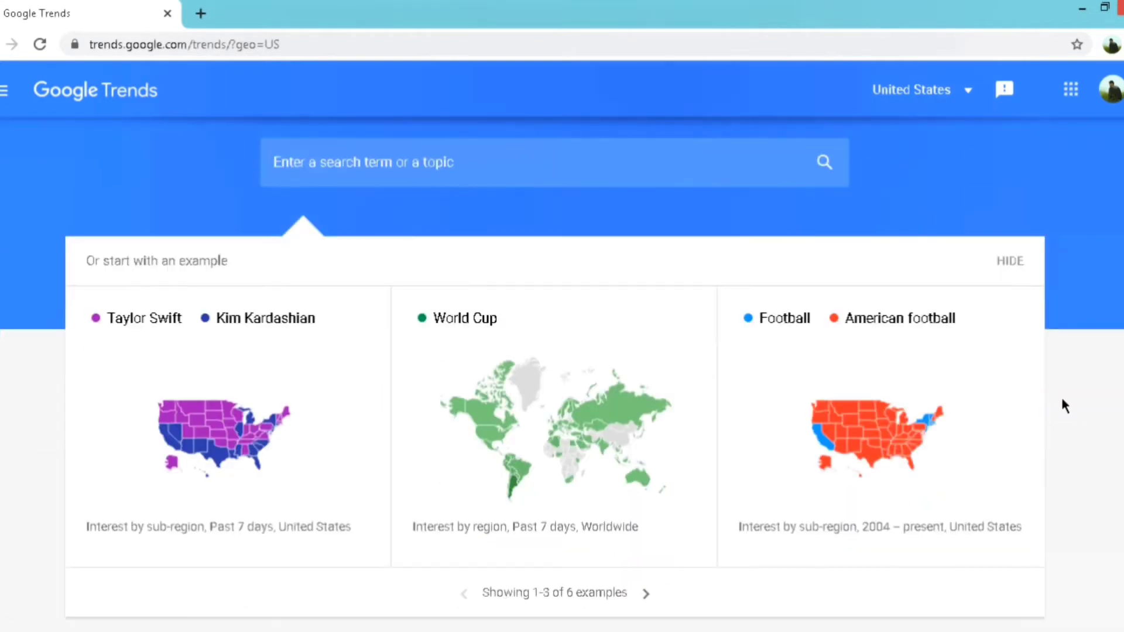
pyautogui.scroll(-3, 1072, 425)
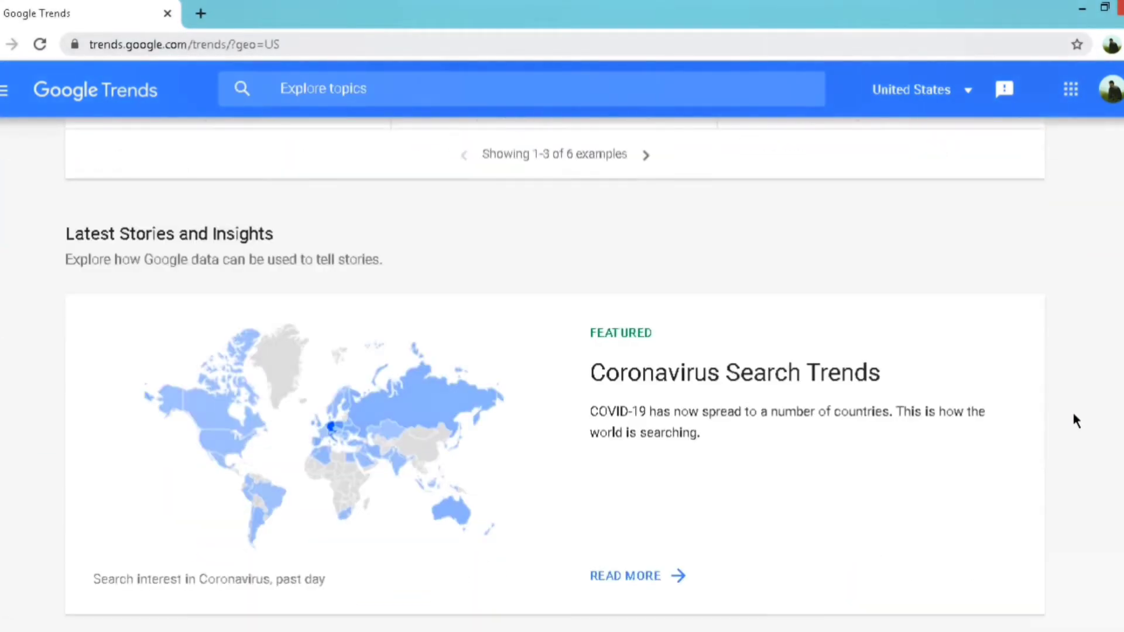
pyautogui.scroll(-1, 1046, 511)
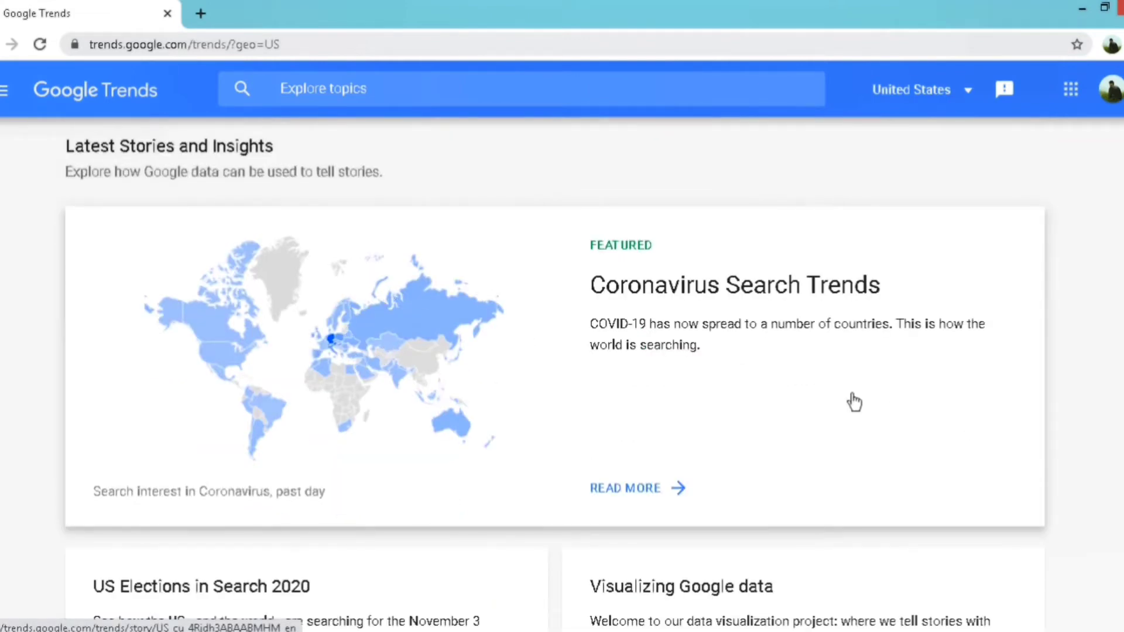
pyautogui.scroll(-4, 1075, 537)
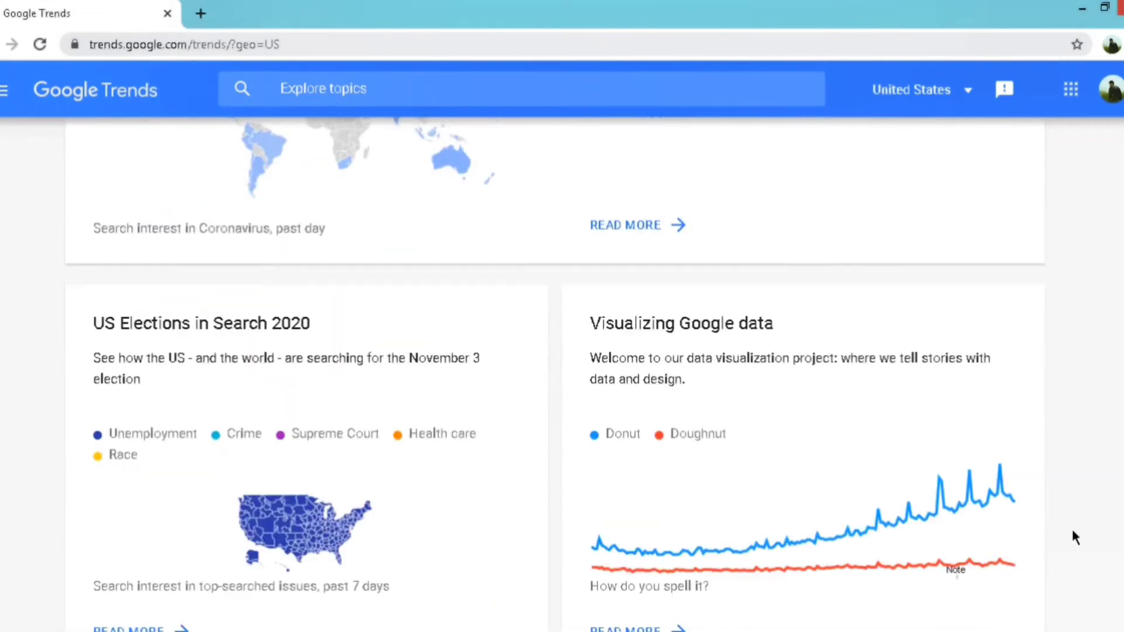
pyautogui.scroll(-6, 1068, 517)
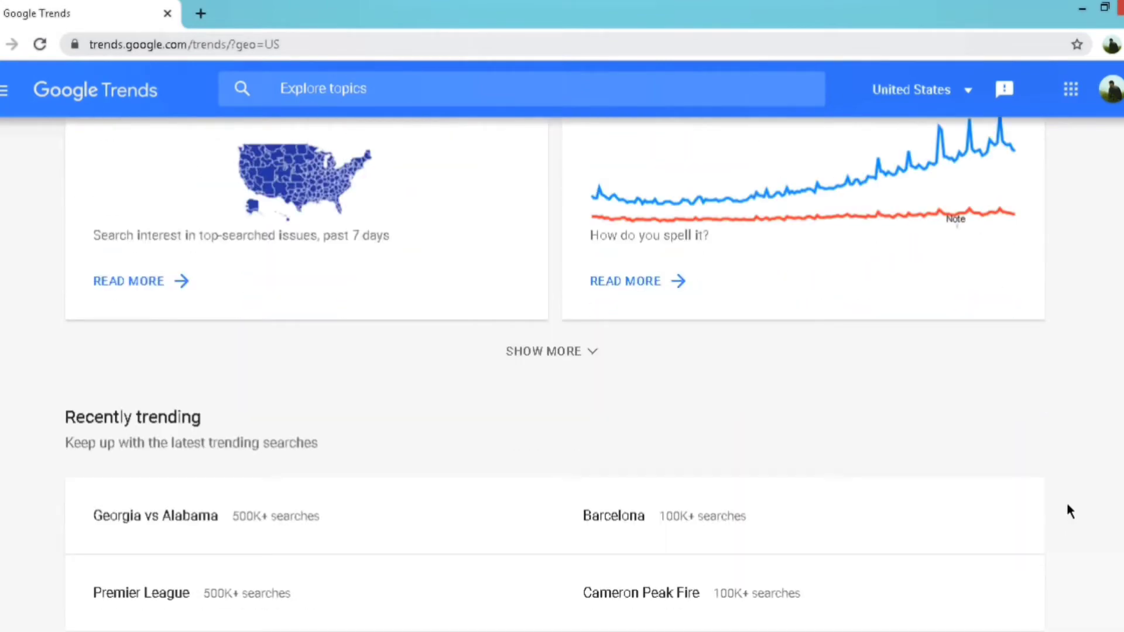
pyautogui.scroll(-3, 1055, 504)
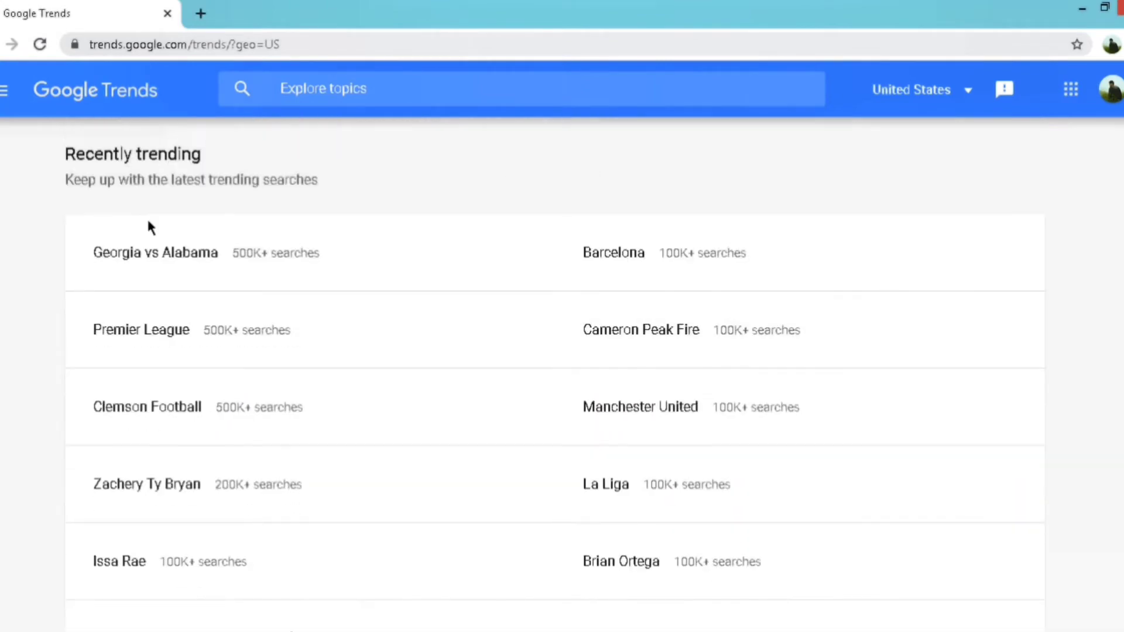
pyautogui.scroll(-2, 213, 431)
# Step: Open the full Trending Searches list and set the country to India
pyautogui.click(230, 553)
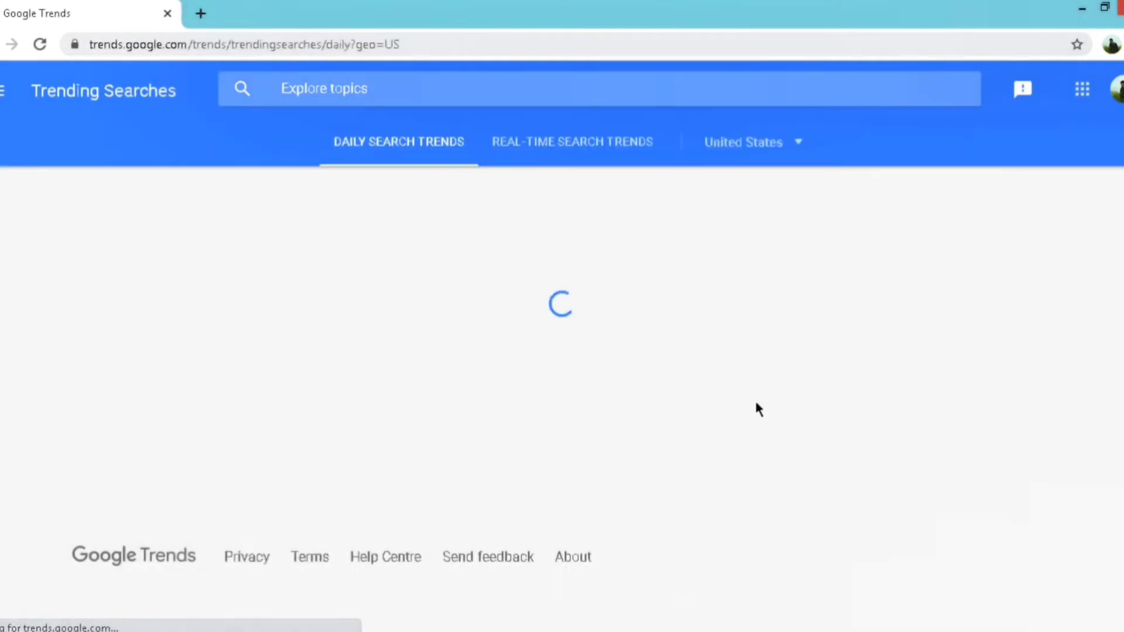
pyautogui.click(791, 148)
pyautogui.scroll(-4, 760, 256)
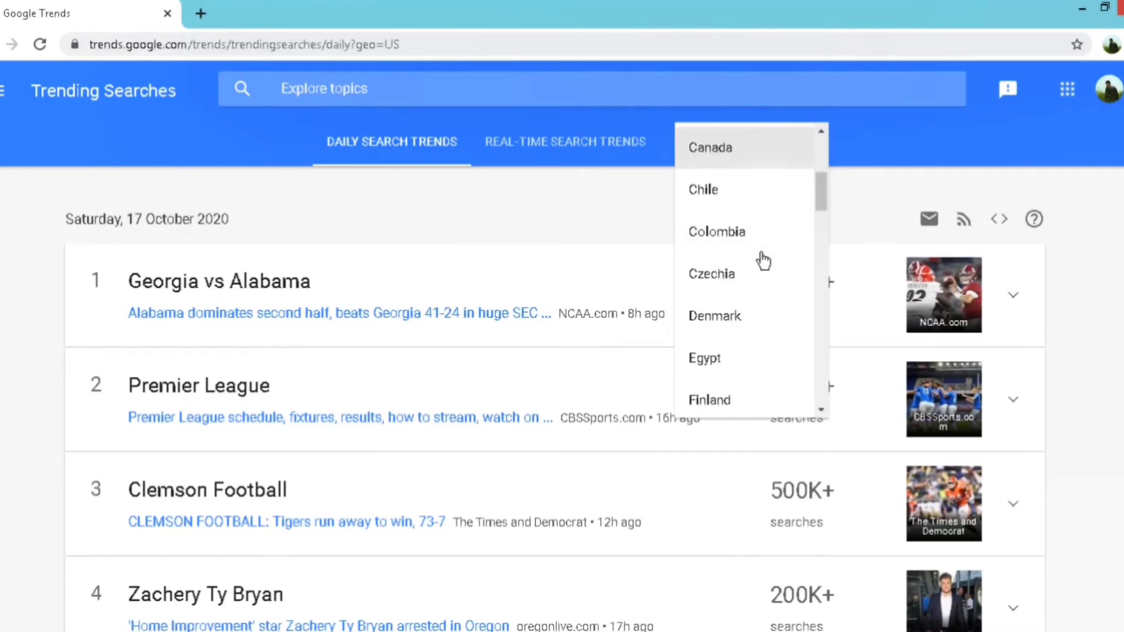
pyautogui.scroll(-5, 759, 260)
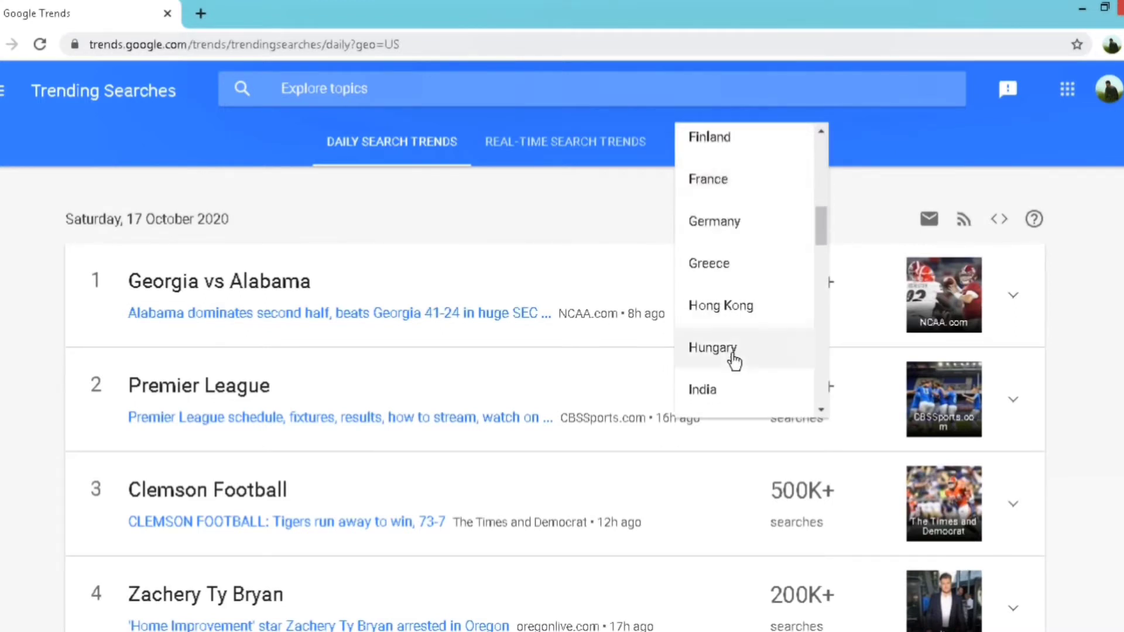
pyautogui.click(710, 392)
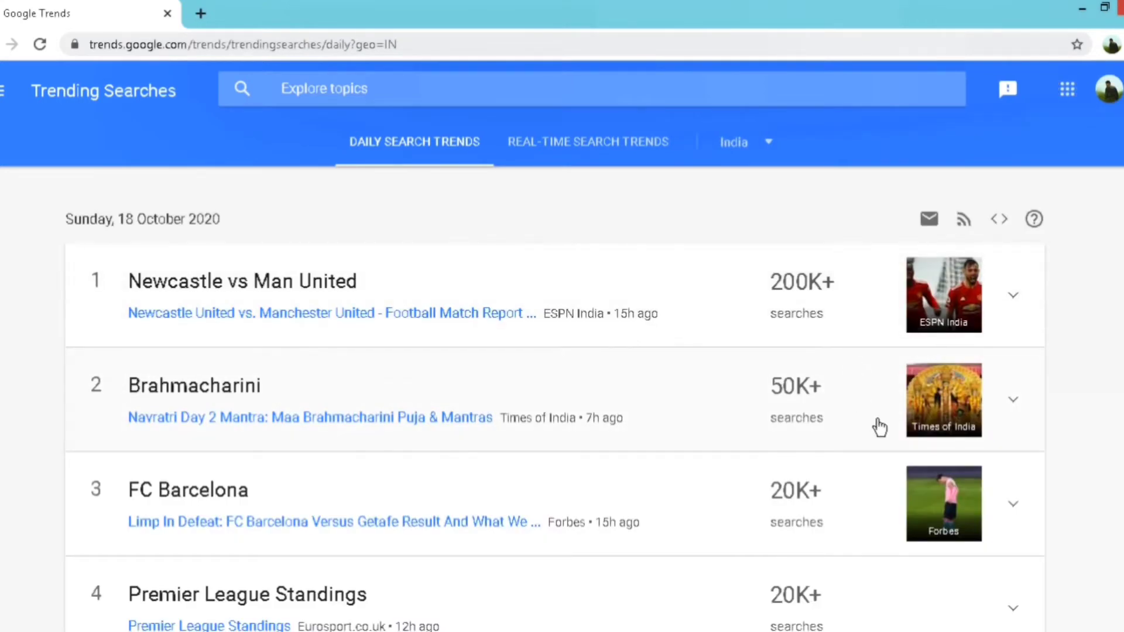
# Step: Switch India's trending searches to the Real-Time Search Trends view
pyautogui.scroll(-1, 879, 428)
pyautogui.scroll(-6, 879, 428)
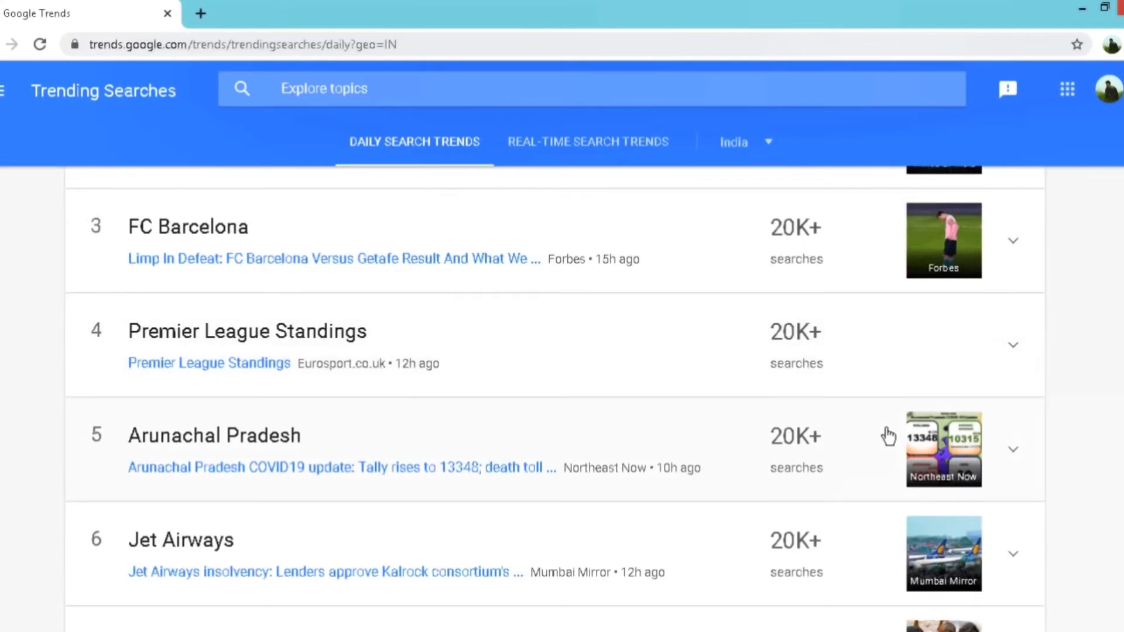
pyautogui.scroll(7, 888, 444)
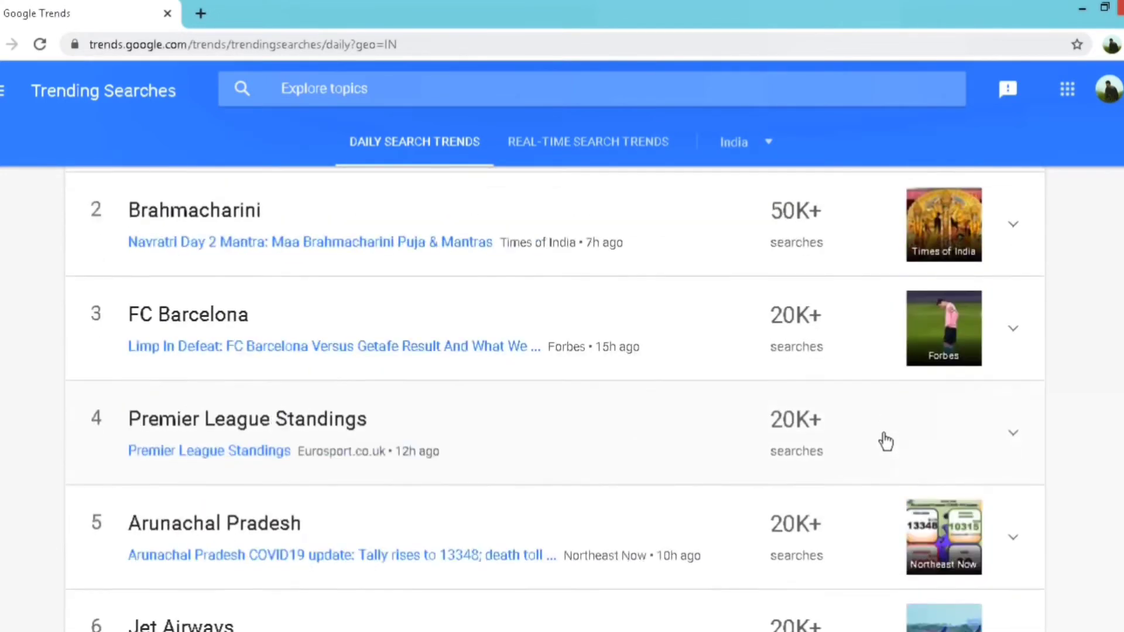
pyautogui.click(591, 145)
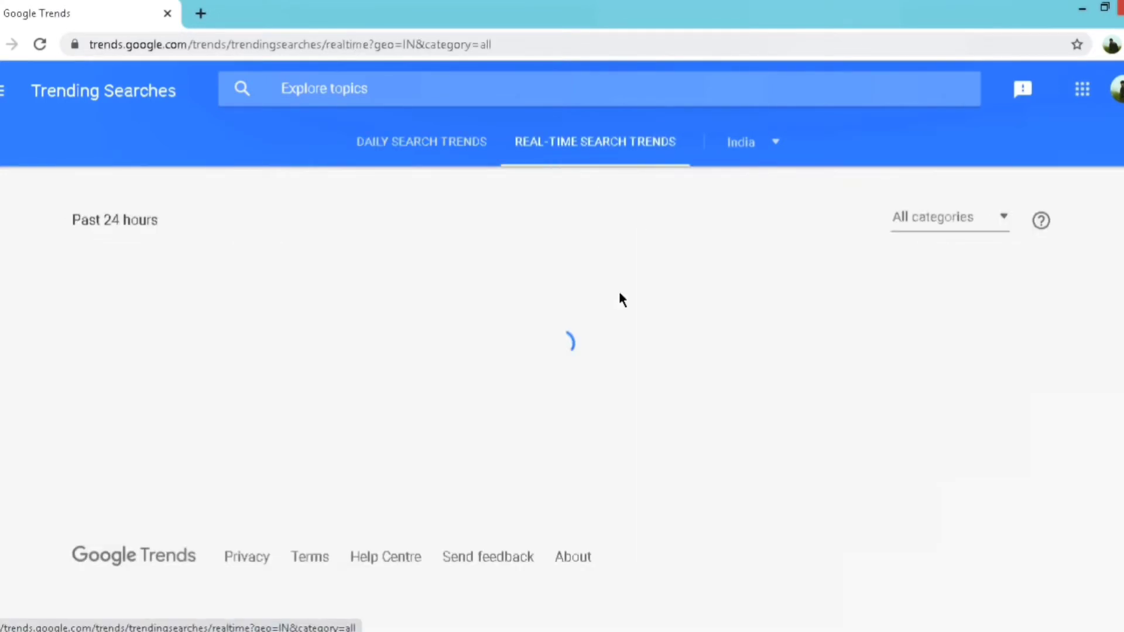
# Step: Return to India's Daily Search Trends for 18 October 2020 and browse the list
pyautogui.scroll(-5, 896, 410)
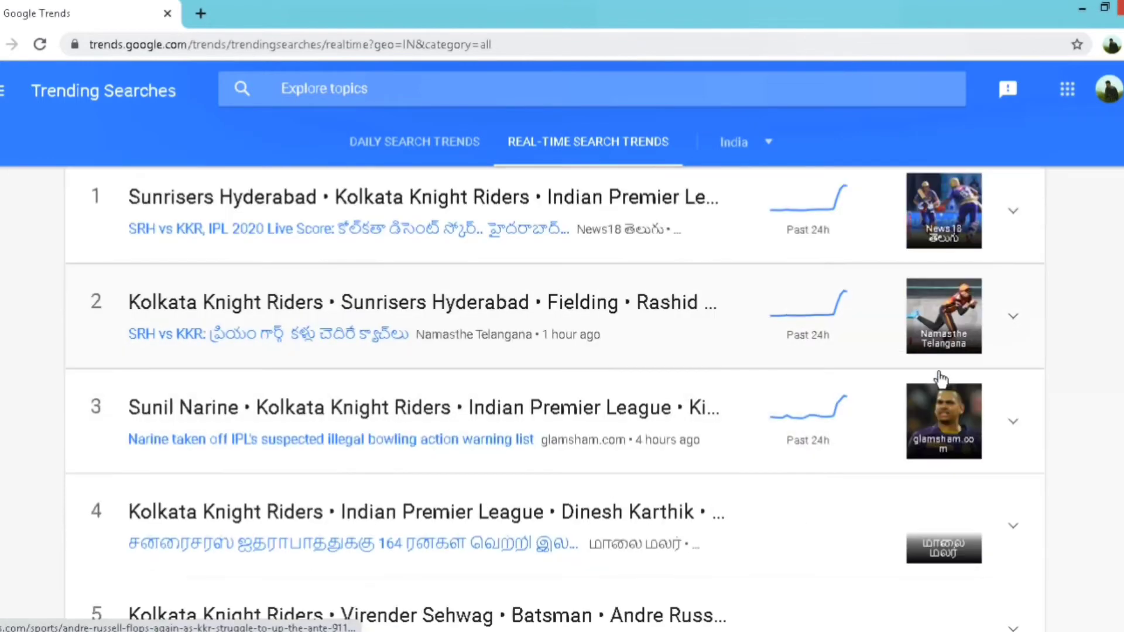
pyautogui.scroll(5, 894, 422)
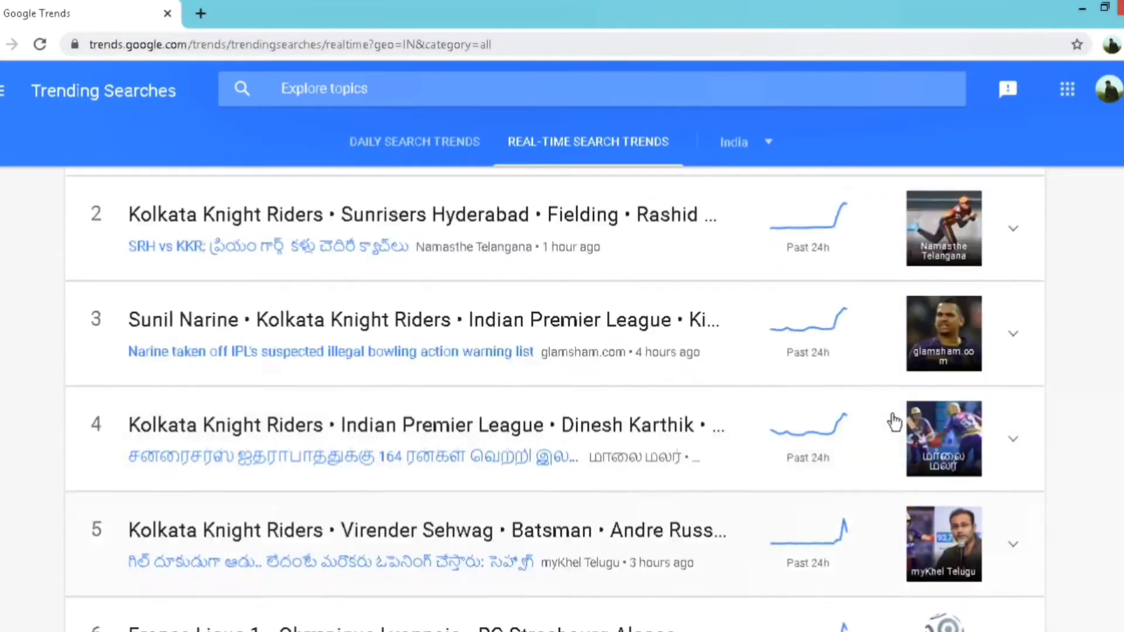
pyautogui.click(468, 154)
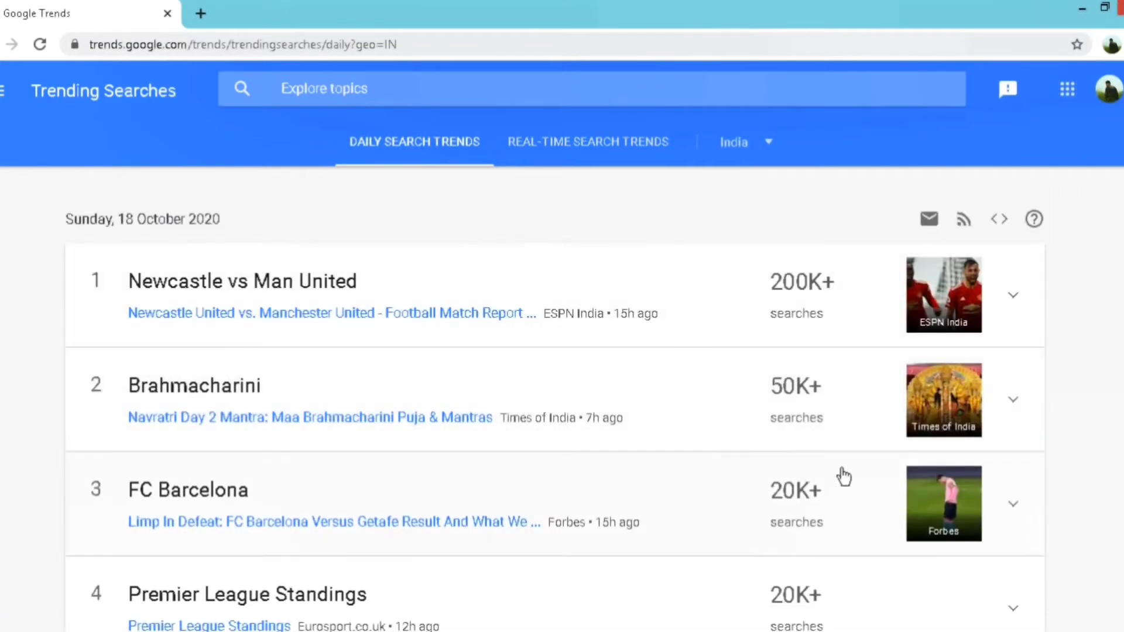
pyautogui.scroll(-3, 843, 477)
pyautogui.scroll(-5, 465, 519)
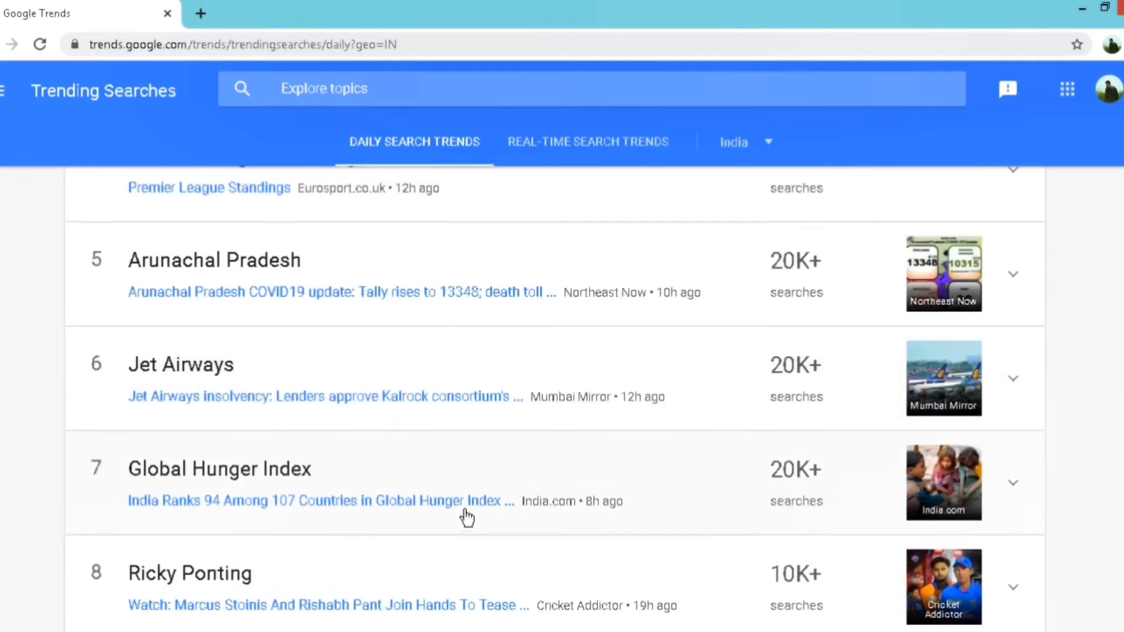
pyautogui.scroll(8, 462, 517)
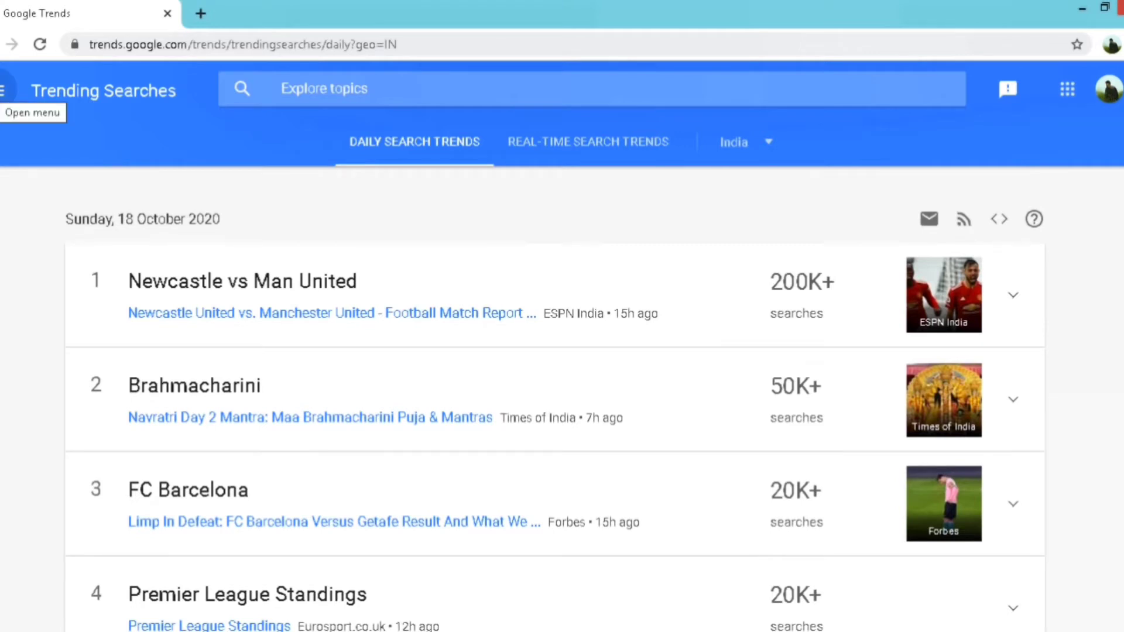
# Step: Go to the Google Trends India home page through the navigation panel and select the search box
pyautogui.click(3, 96)
pyautogui.click(2, 97)
pyautogui.click(2, 106)
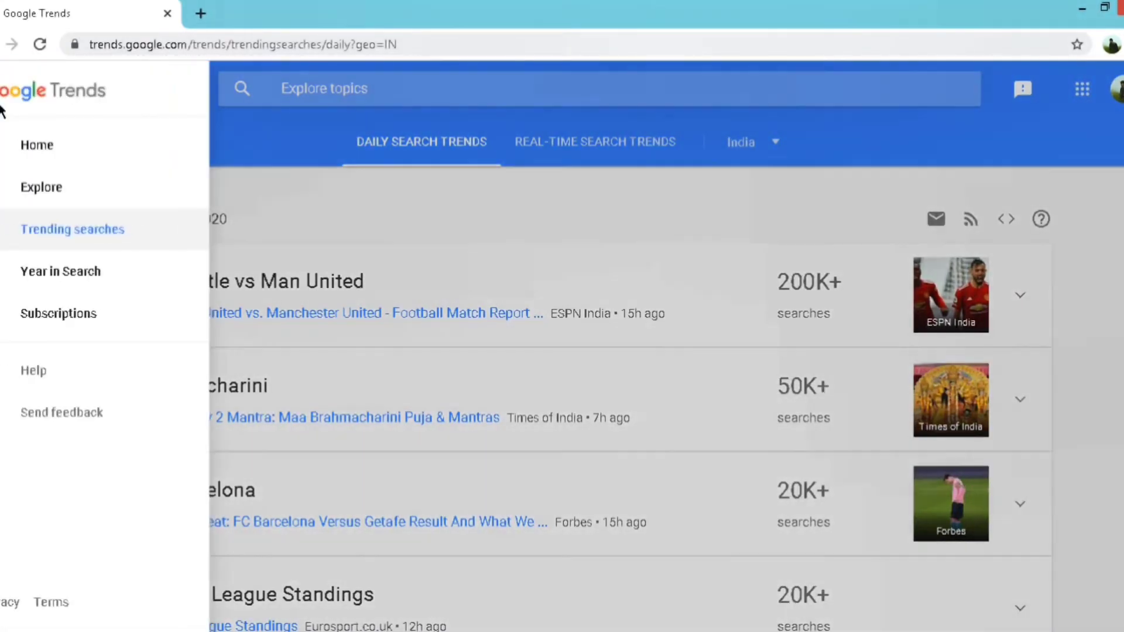
pyautogui.click(31, 155)
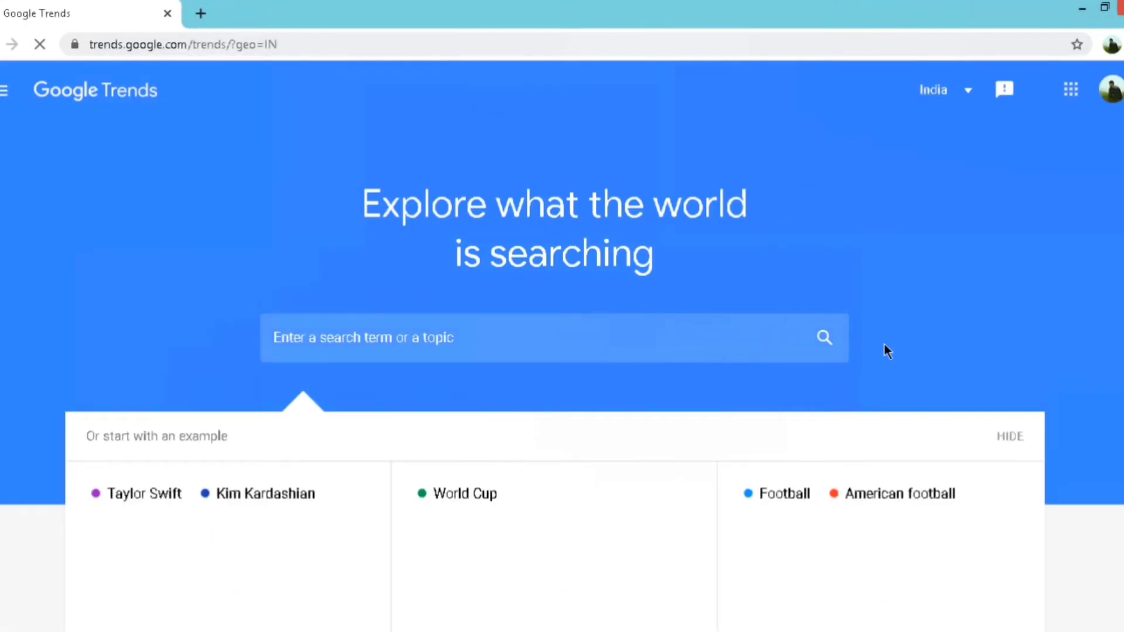
pyautogui.click(461, 335)
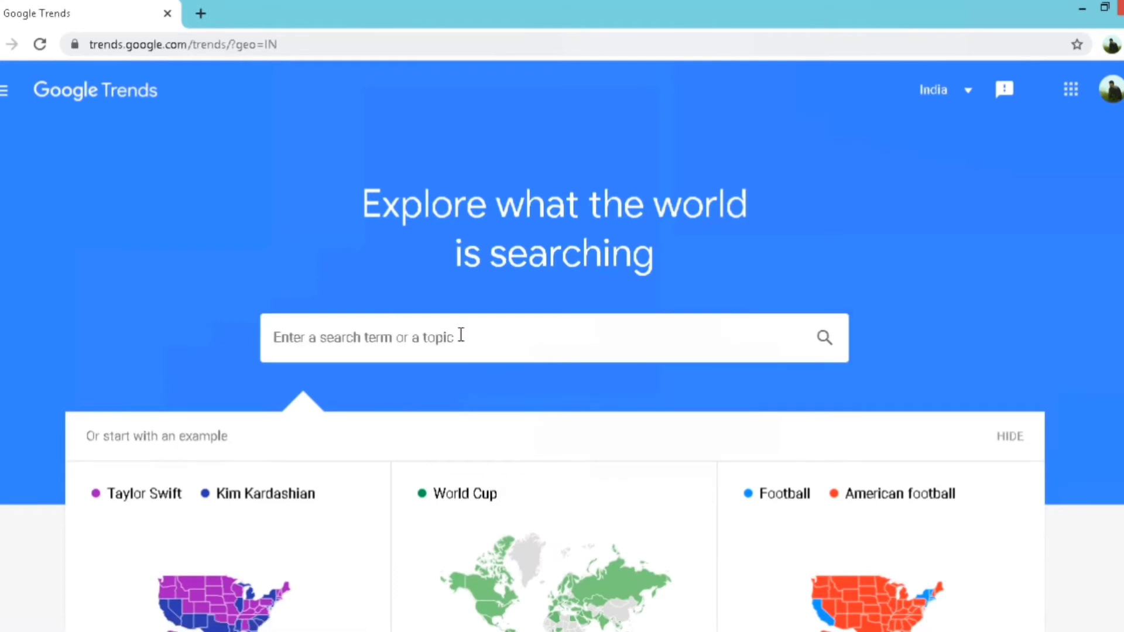
# Step: Search 'social media marketing' to chart its 12-month interest in India
pyautogui.write('social ')
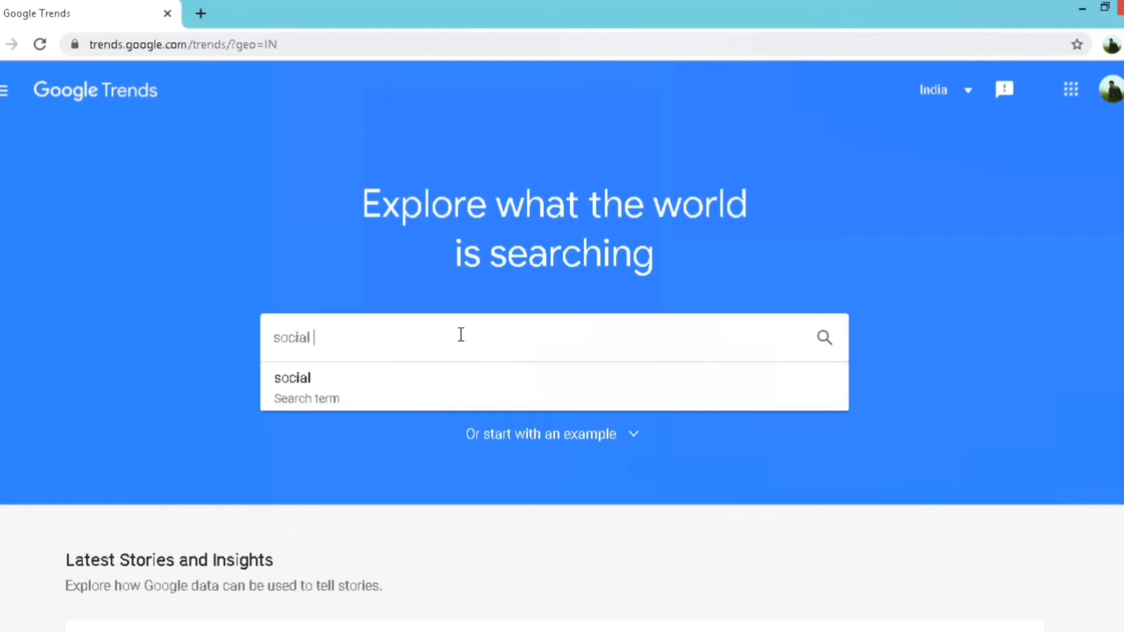
pyautogui.write('media marketing')
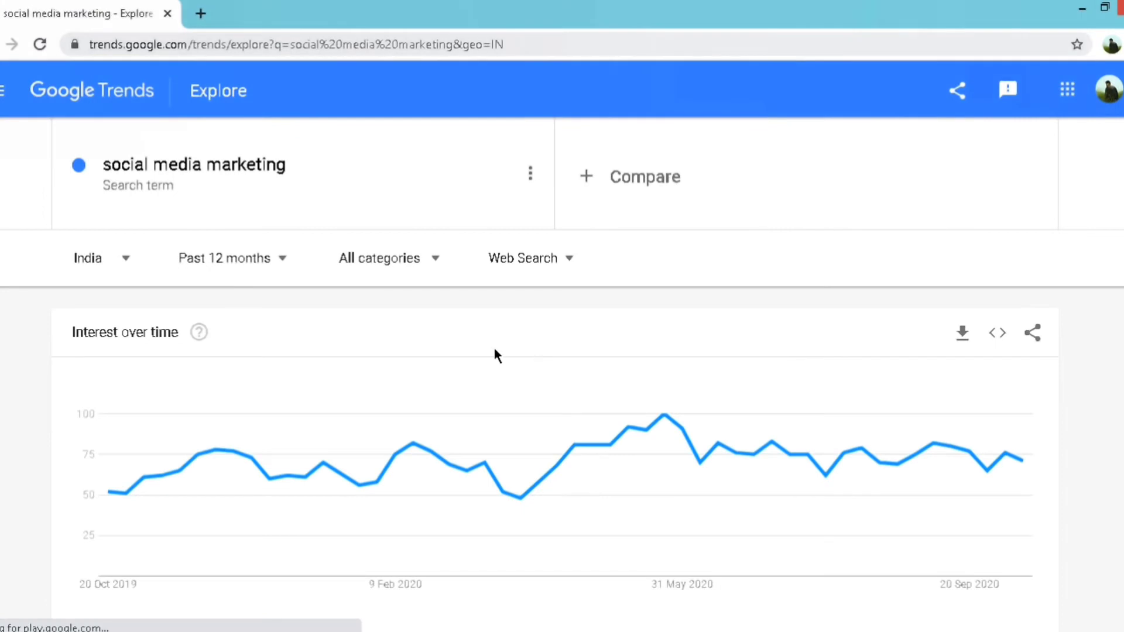
pyautogui.click(128, 261)
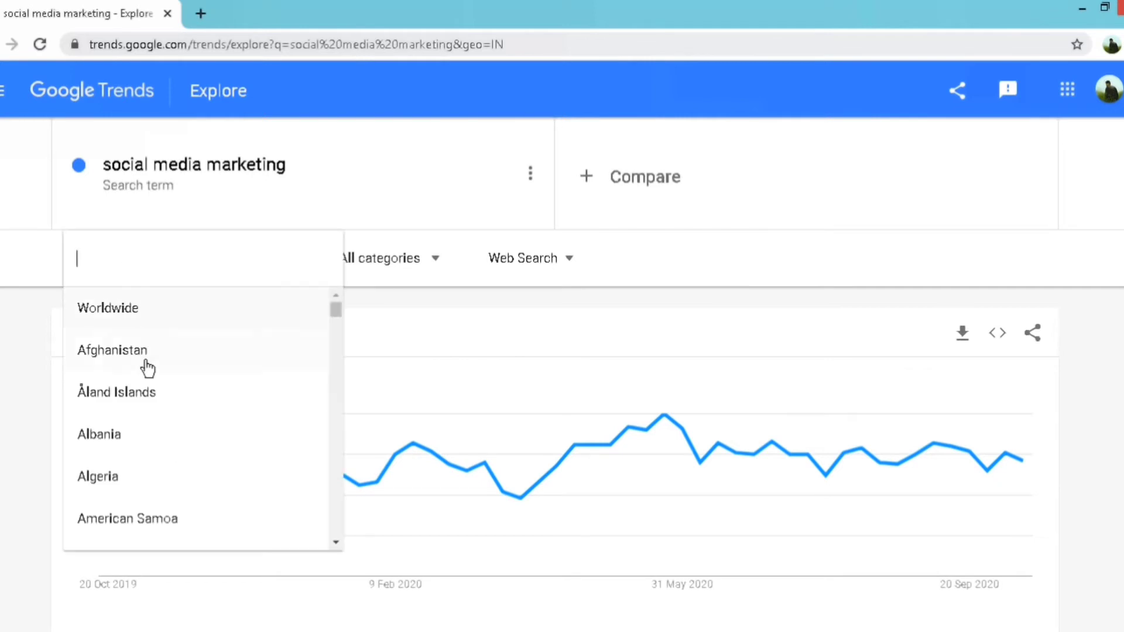
pyautogui.scroll(-3, 191, 498)
pyautogui.click(23, 415)
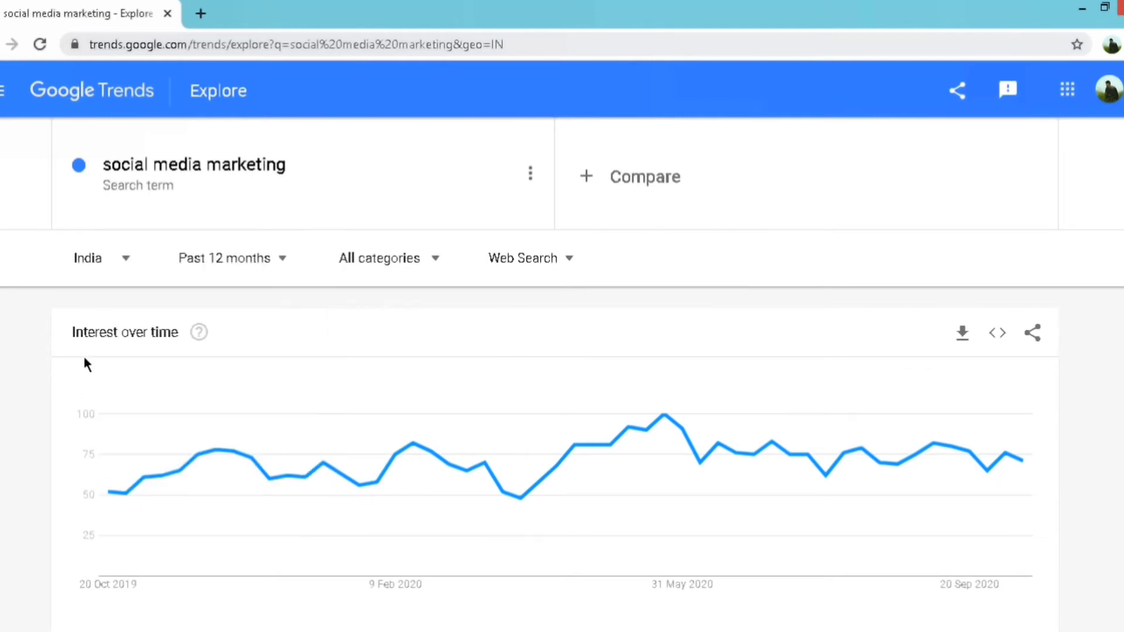
pyautogui.click(285, 262)
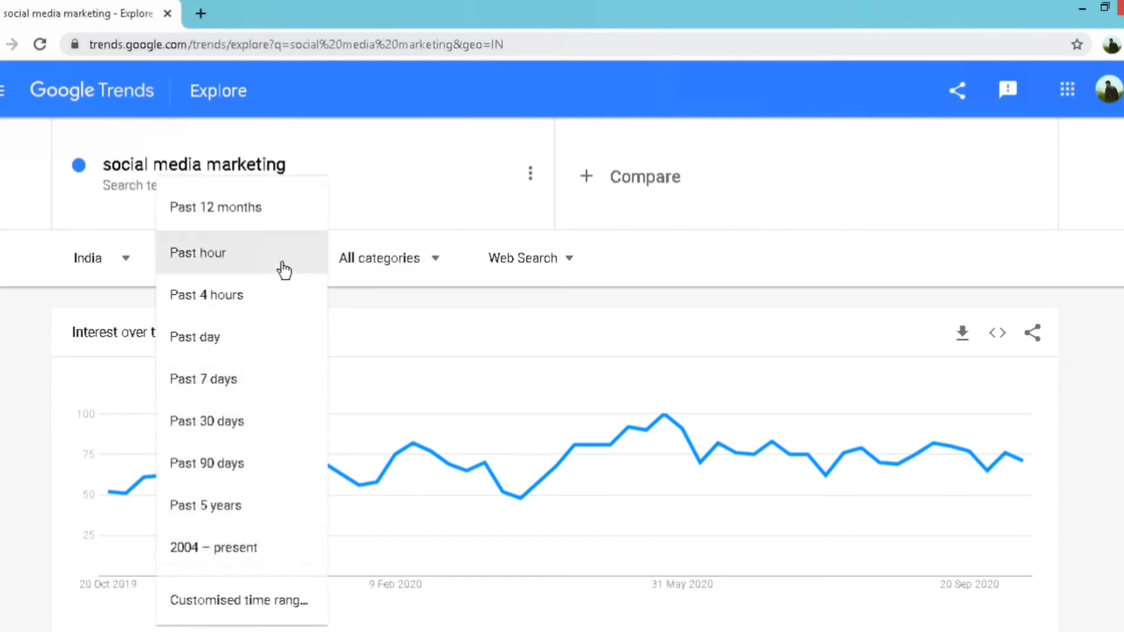
pyautogui.click(441, 258)
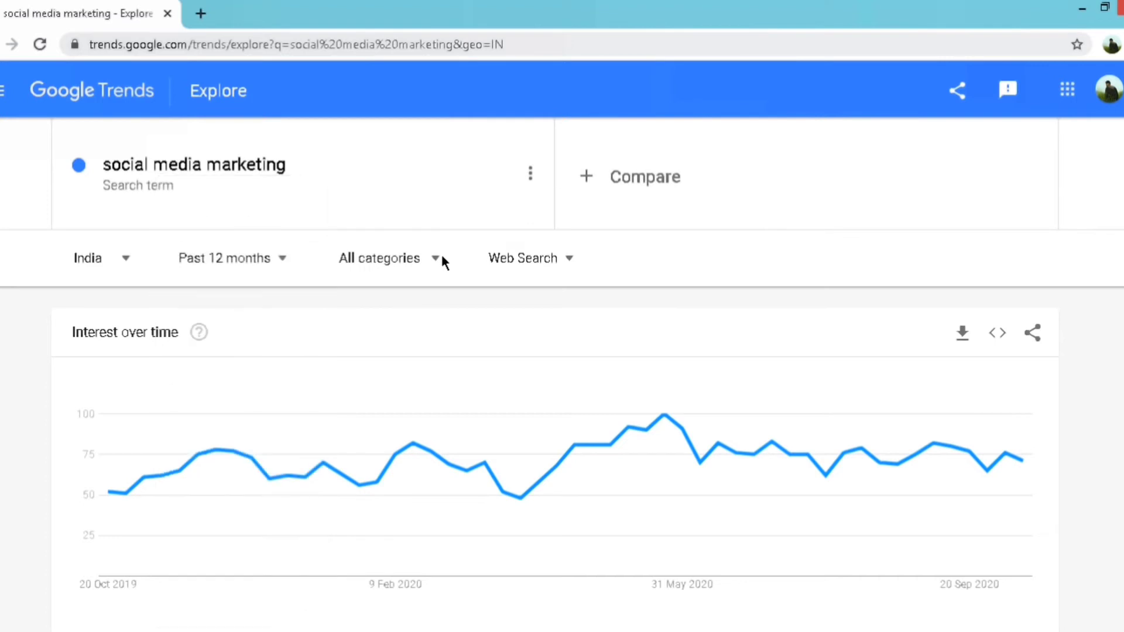
pyautogui.click(435, 251)
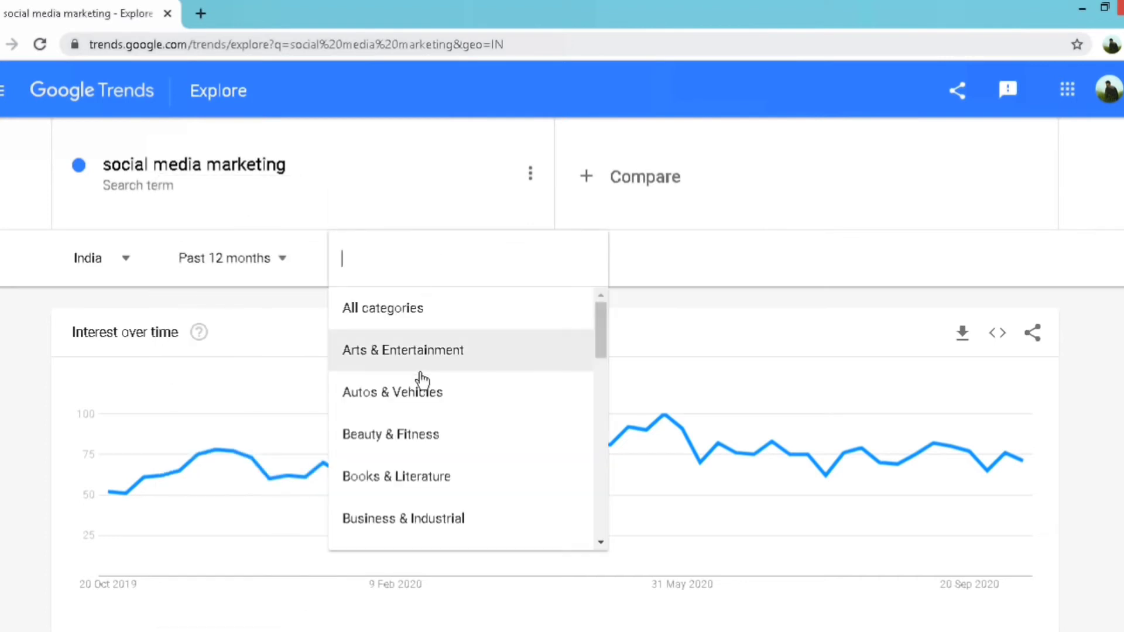
pyautogui.scroll(-3, 419, 377)
pyautogui.scroll(-10, 436, 375)
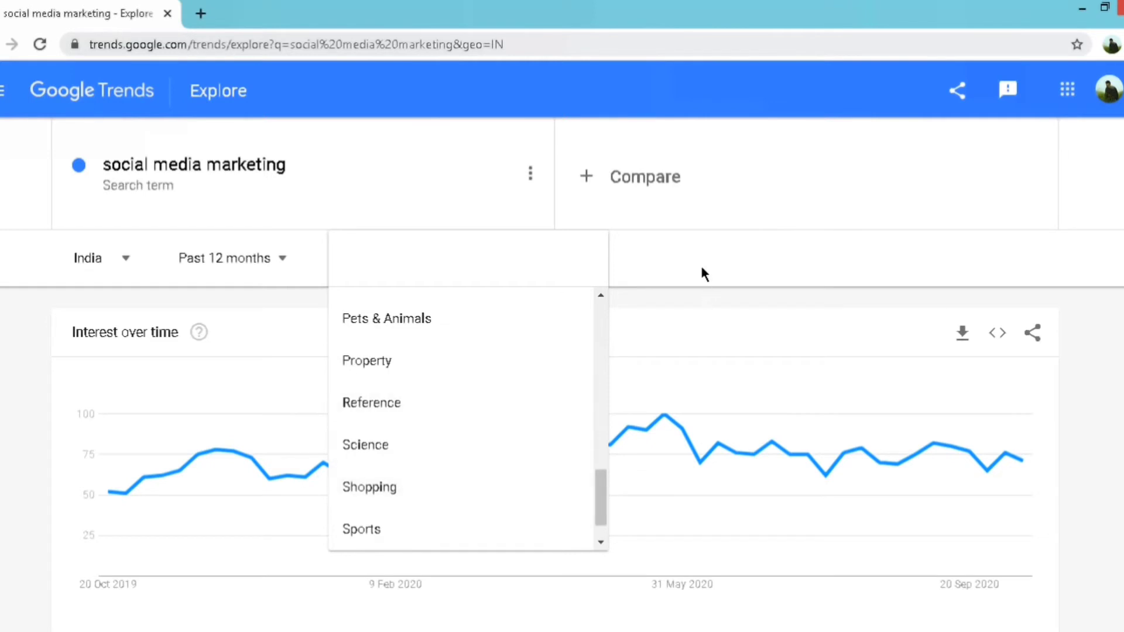
pyautogui.click(658, 253)
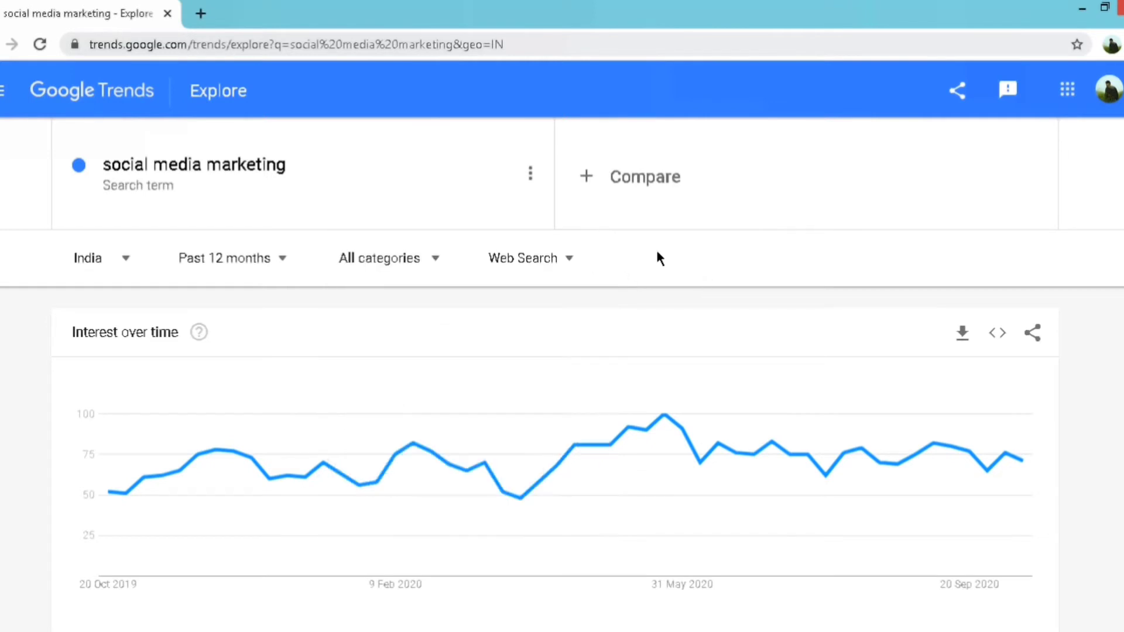
pyautogui.click(573, 259)
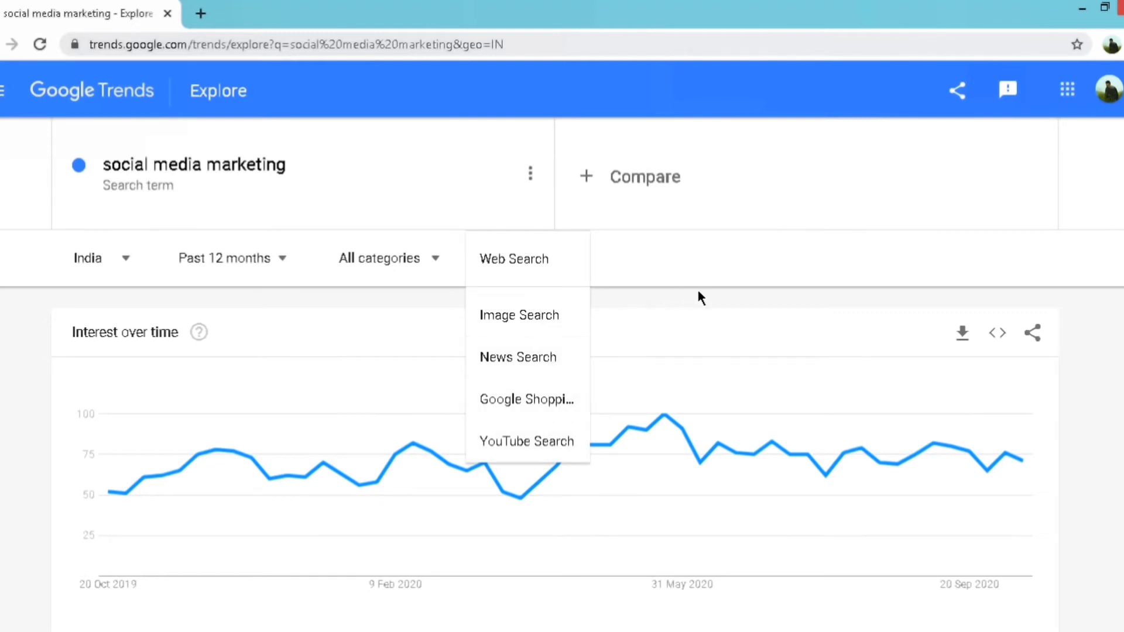
pyautogui.click(647, 297)
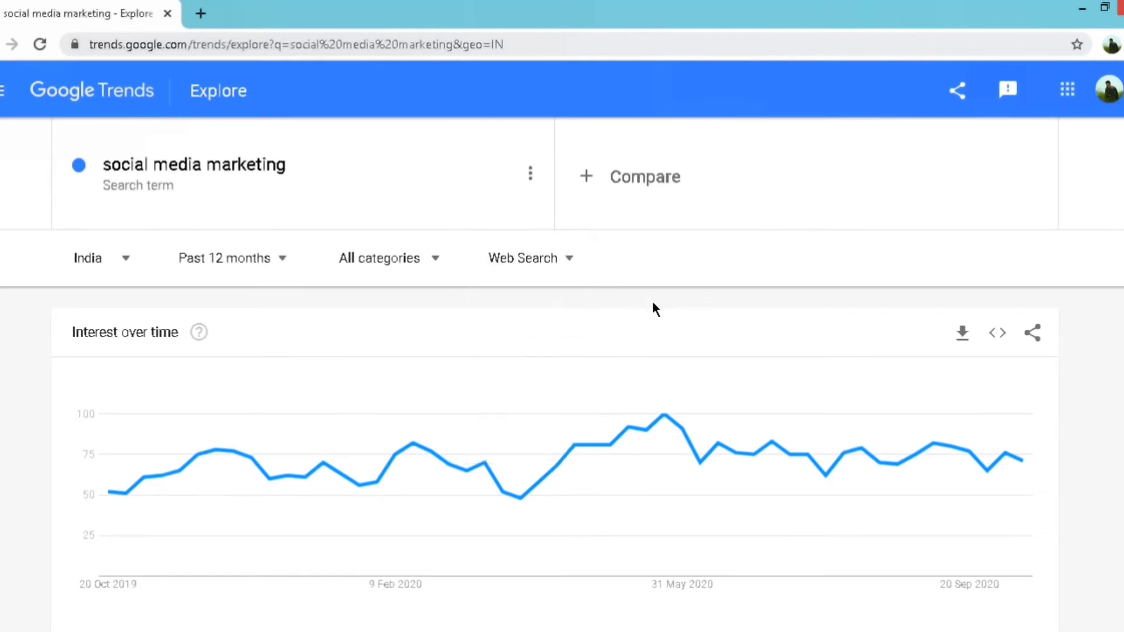
pyautogui.scroll(-3, 652, 301)
pyautogui.scroll(3, 327, 304)
pyautogui.moveTo(144, 475)
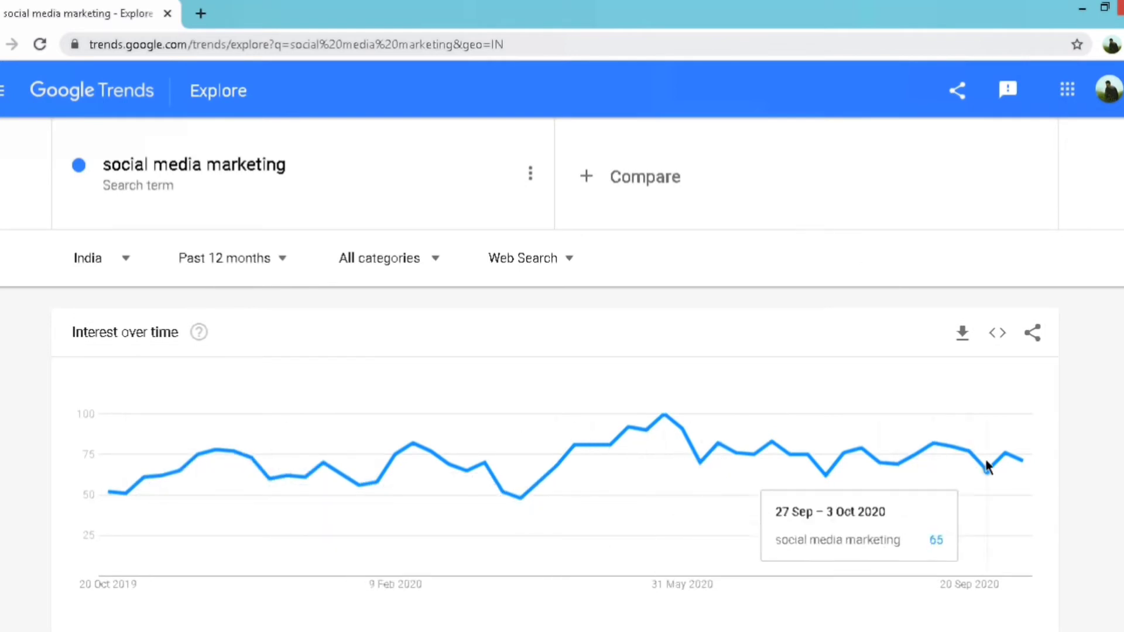
pyautogui.scroll(-1, 221, 261)
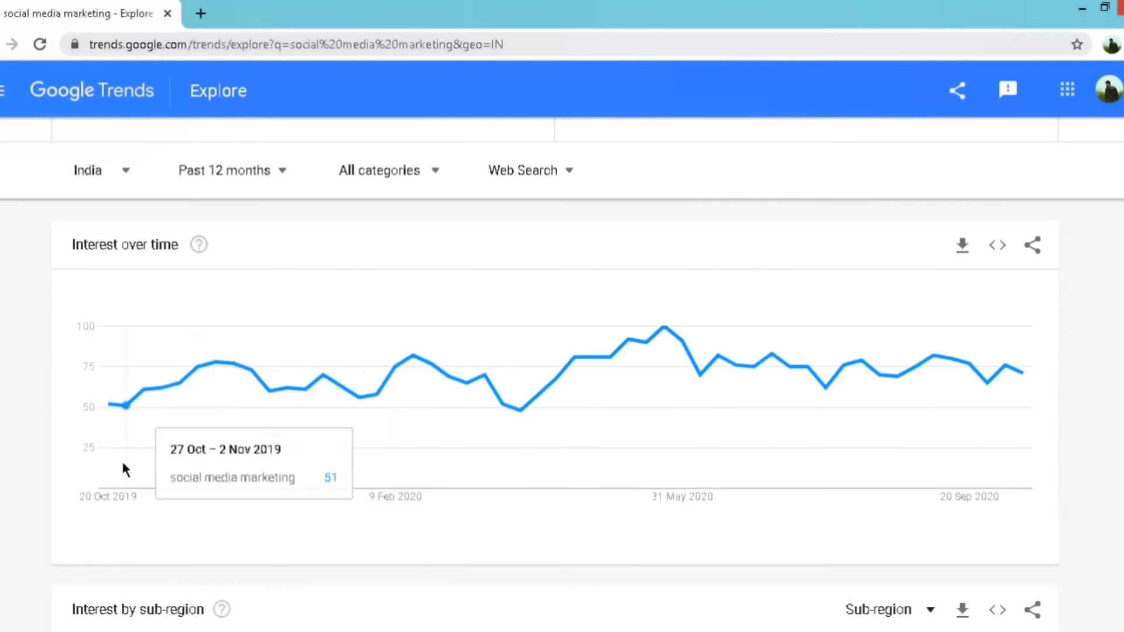
pyautogui.scroll(-4, 816, 529)
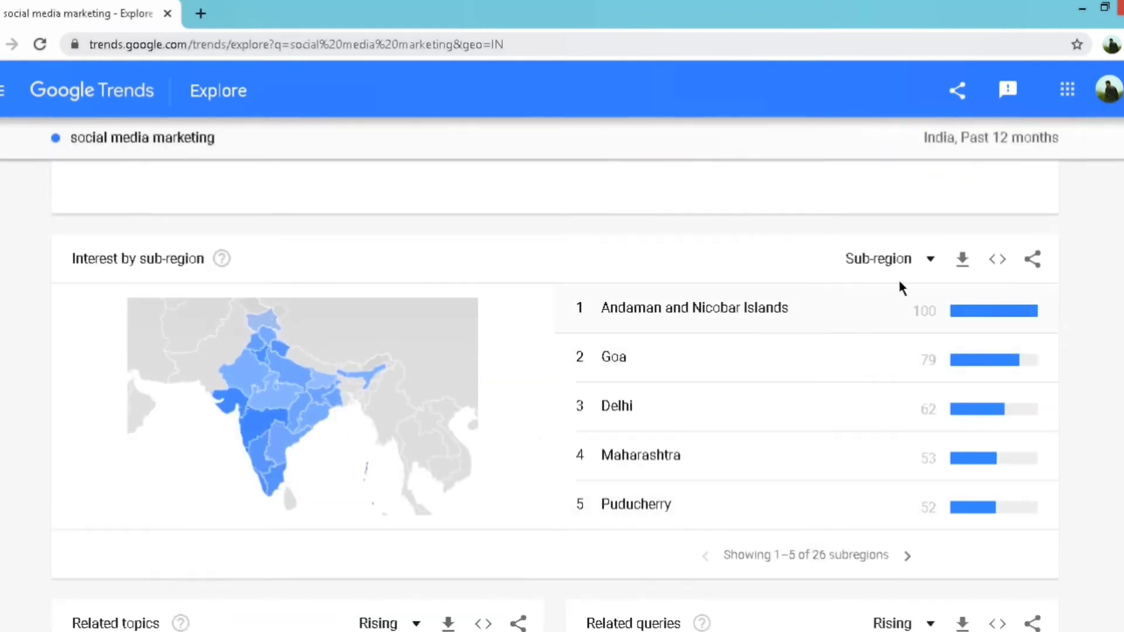
pyautogui.click(930, 262)
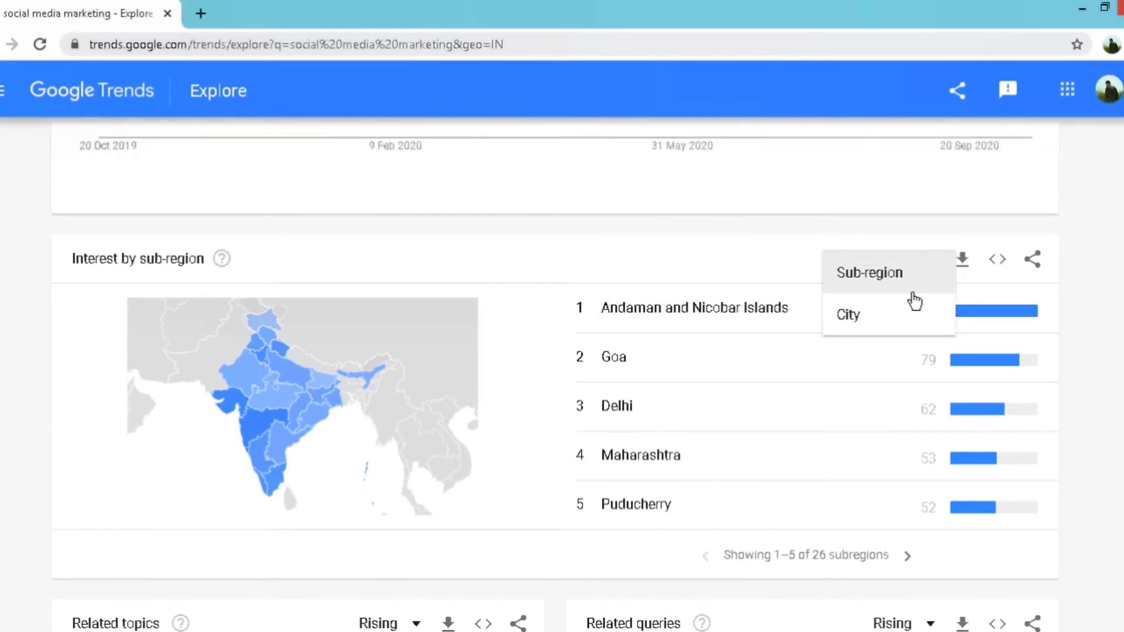
pyautogui.scroll(2, 1087, 322)
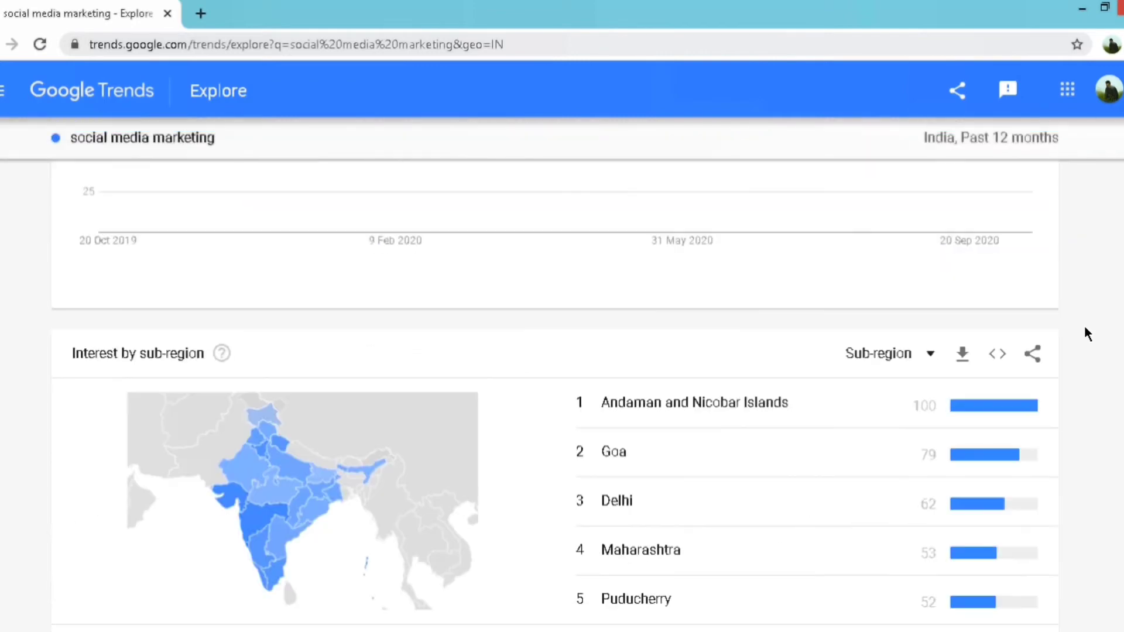
pyautogui.scroll(-5, 587, 398)
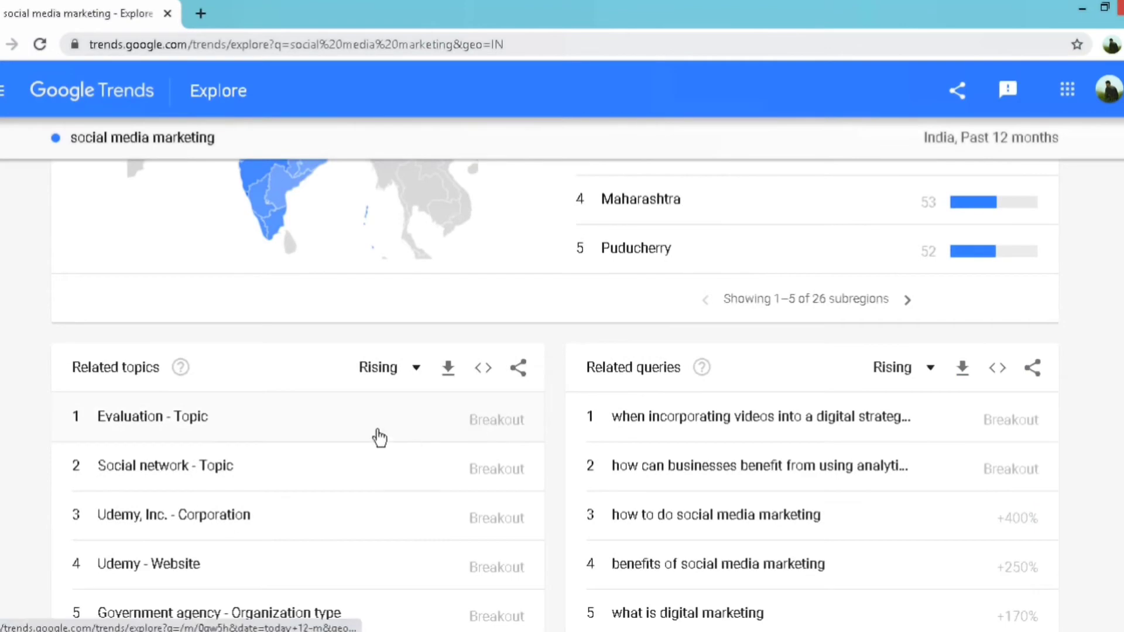
pyautogui.scroll(-1, 374, 433)
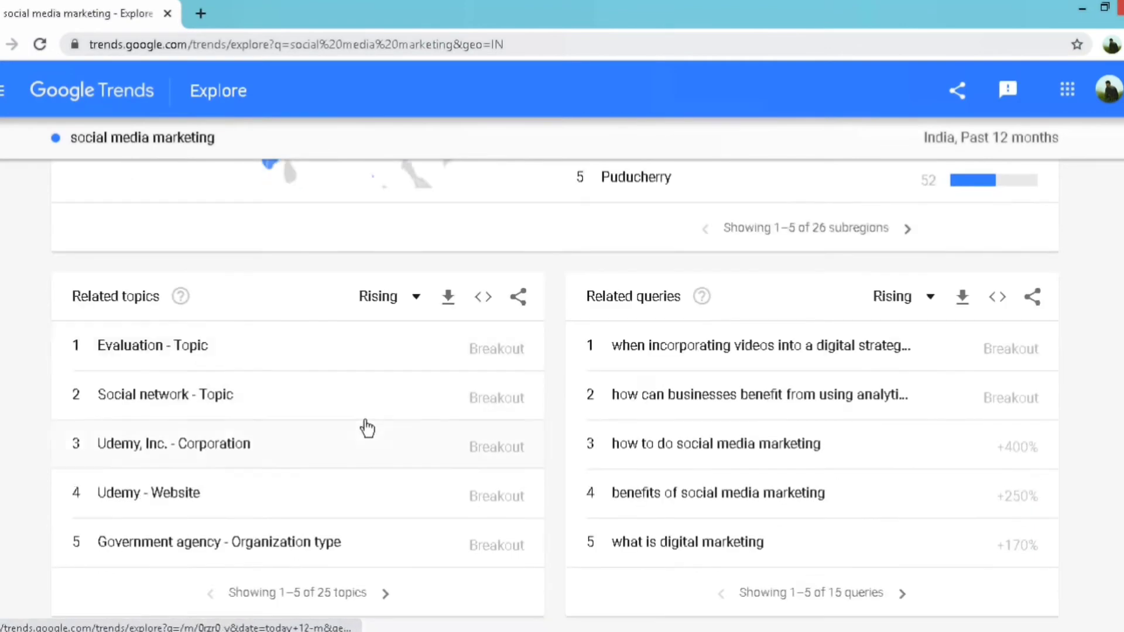
pyautogui.click(394, 302)
pyautogui.click(312, 263)
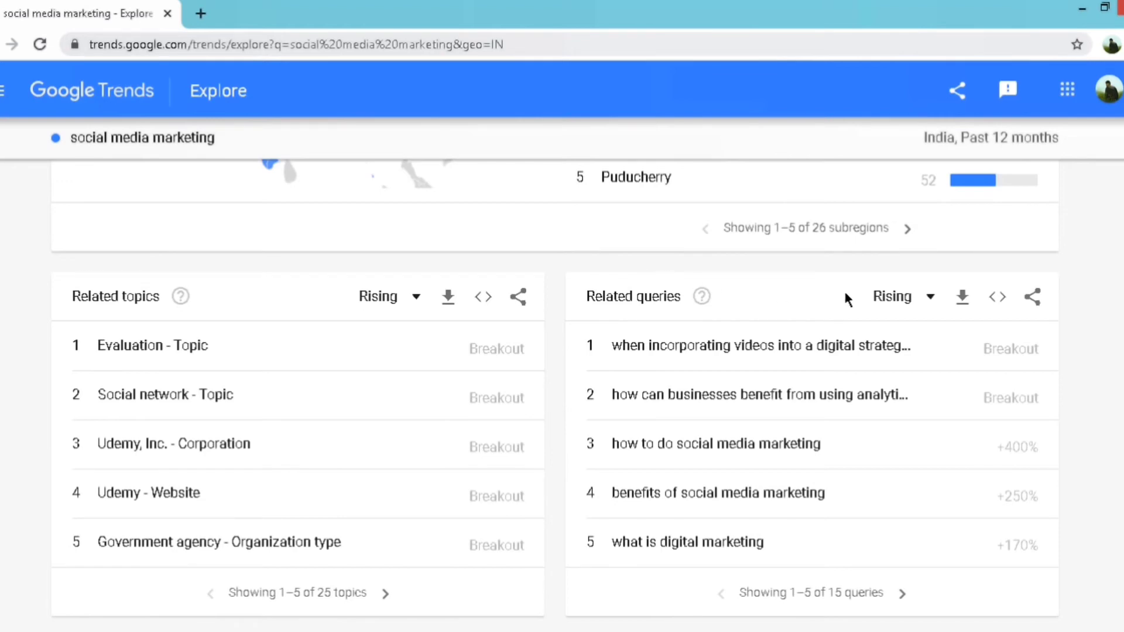
pyautogui.click(926, 301)
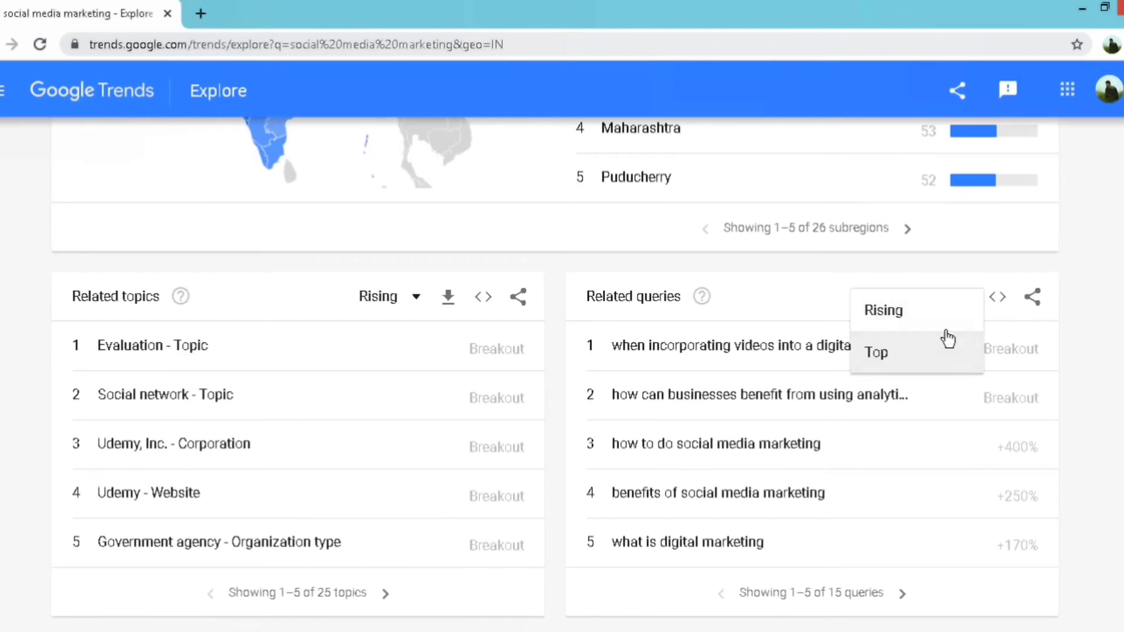
pyautogui.click(1080, 435)
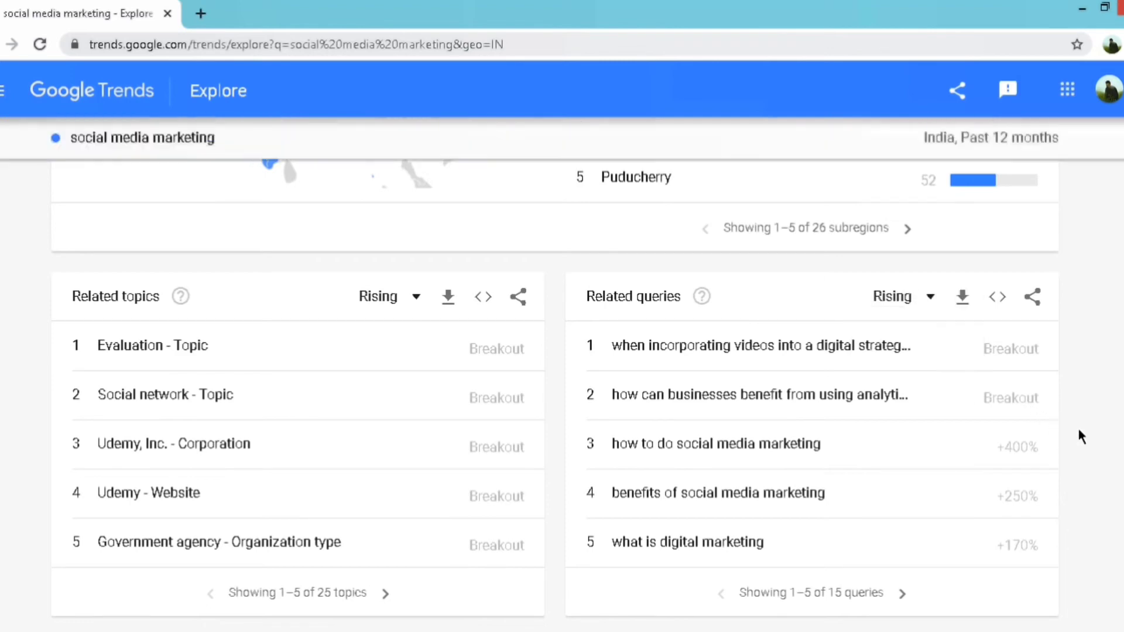
pyautogui.scroll(6, 1074, 428)
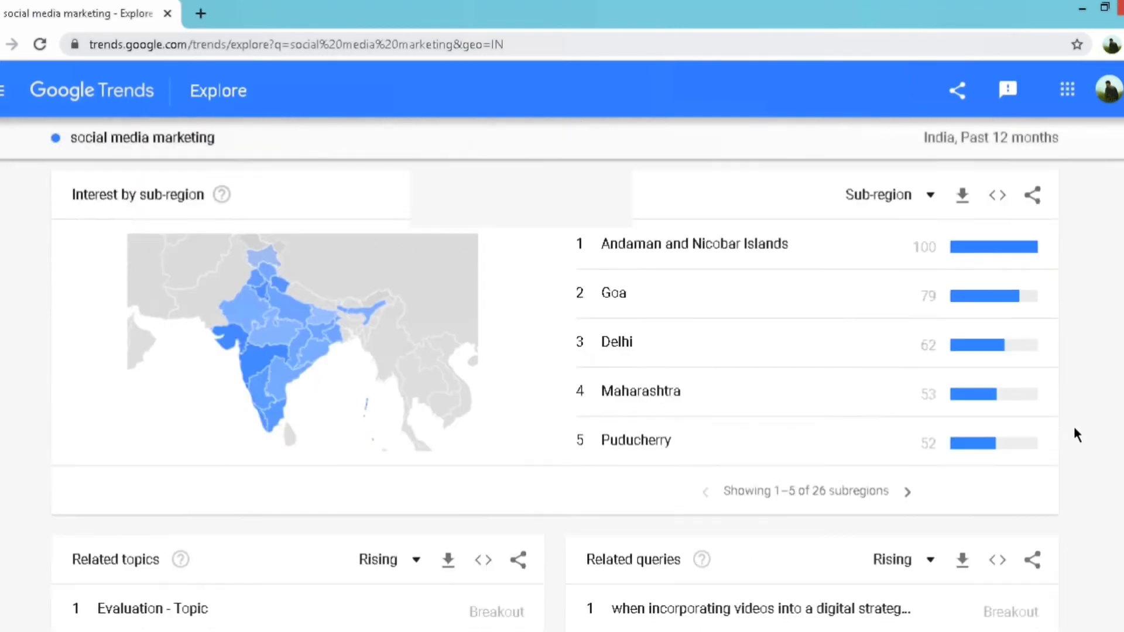
pyautogui.scroll(5, 1076, 434)
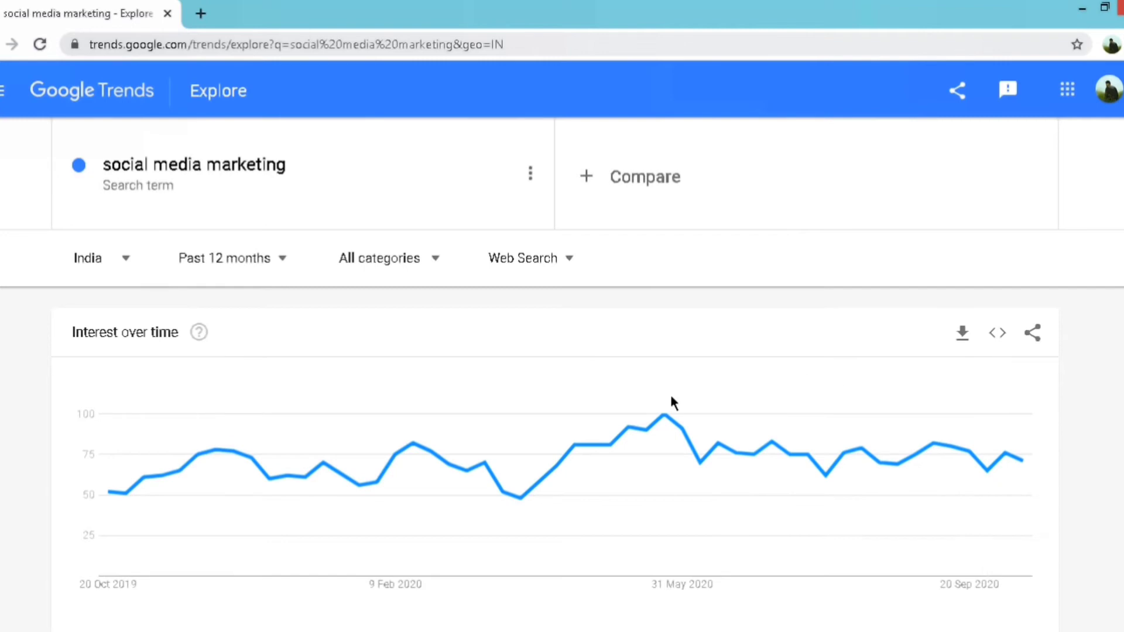
pyautogui.scroll(-6, 459, 351)
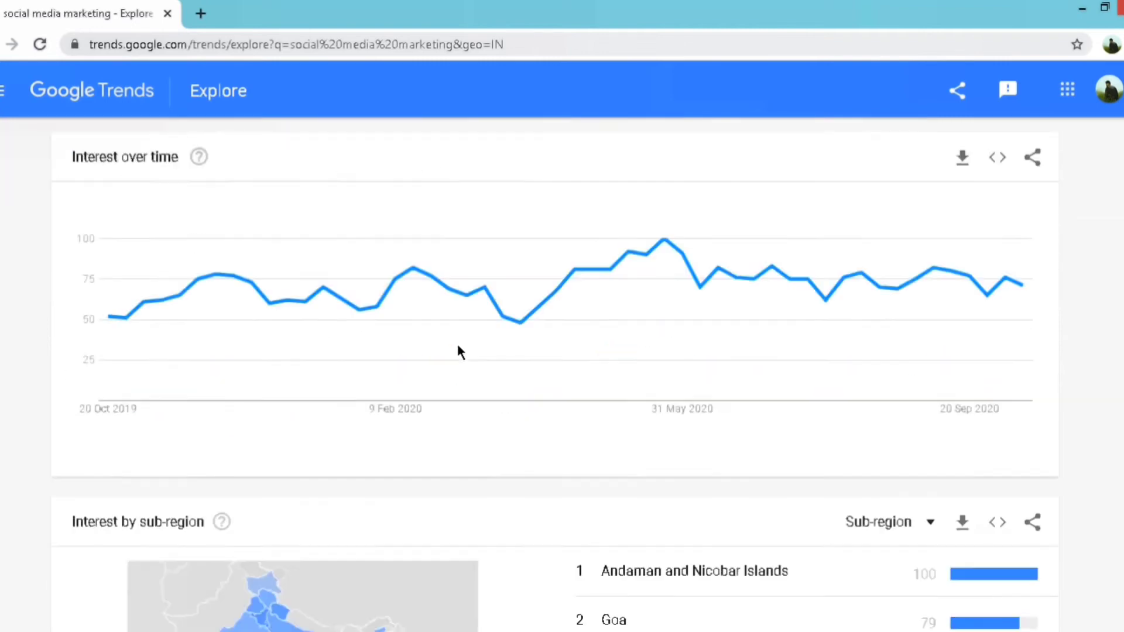
pyautogui.scroll(6, 454, 369)
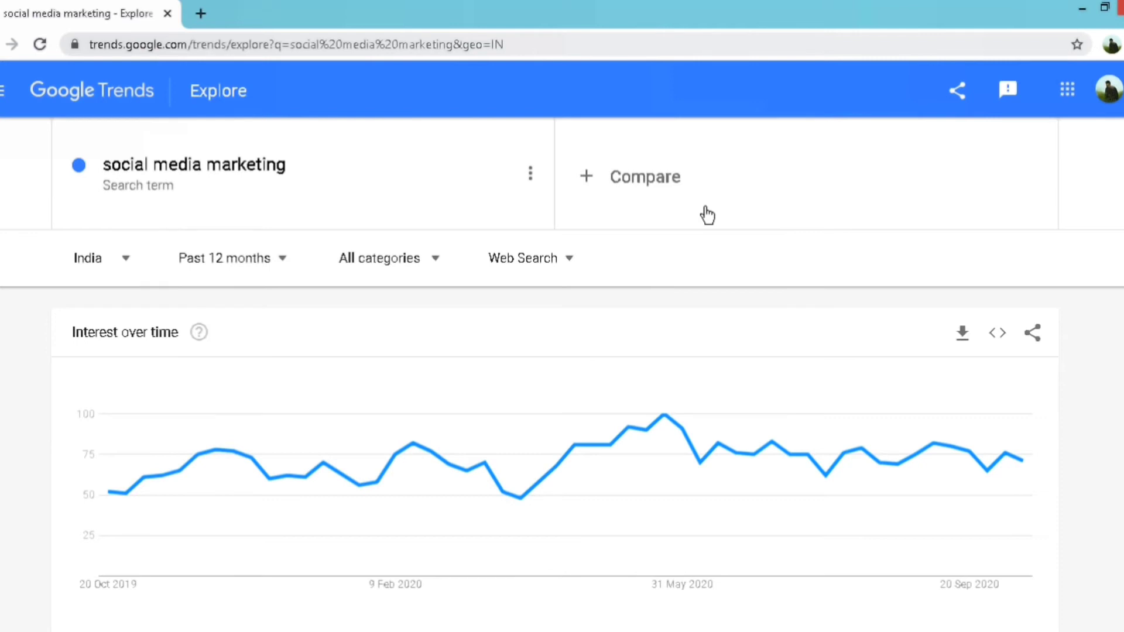
pyautogui.click(588, 180)
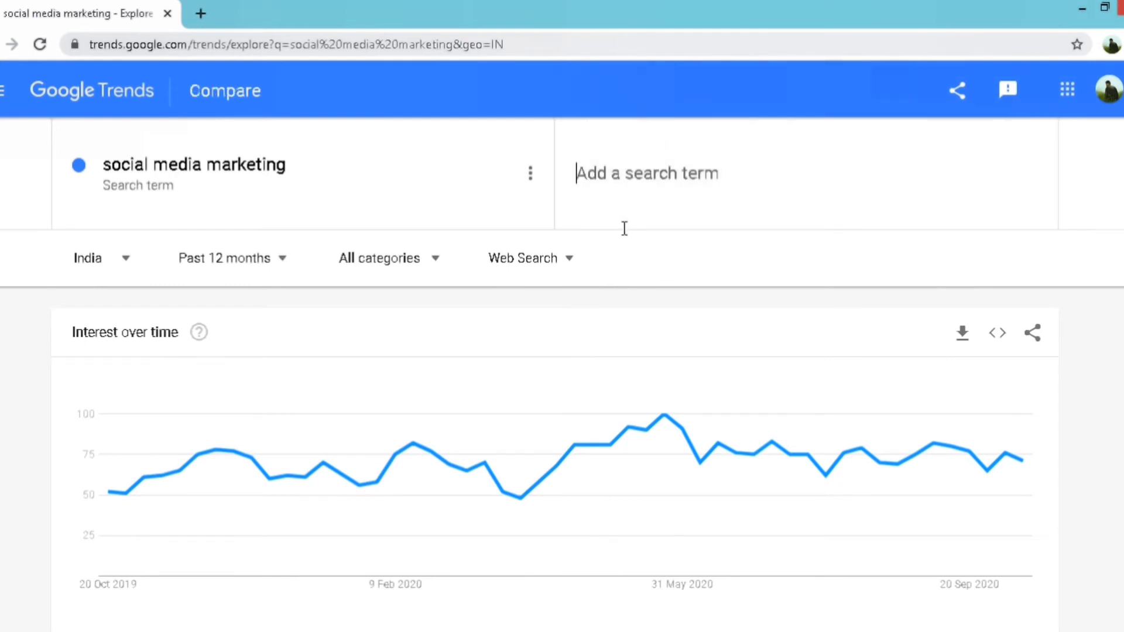
# Step: Add 'search engine marketing' as a comparison term alongside social media marketing
pyautogui.write('se')
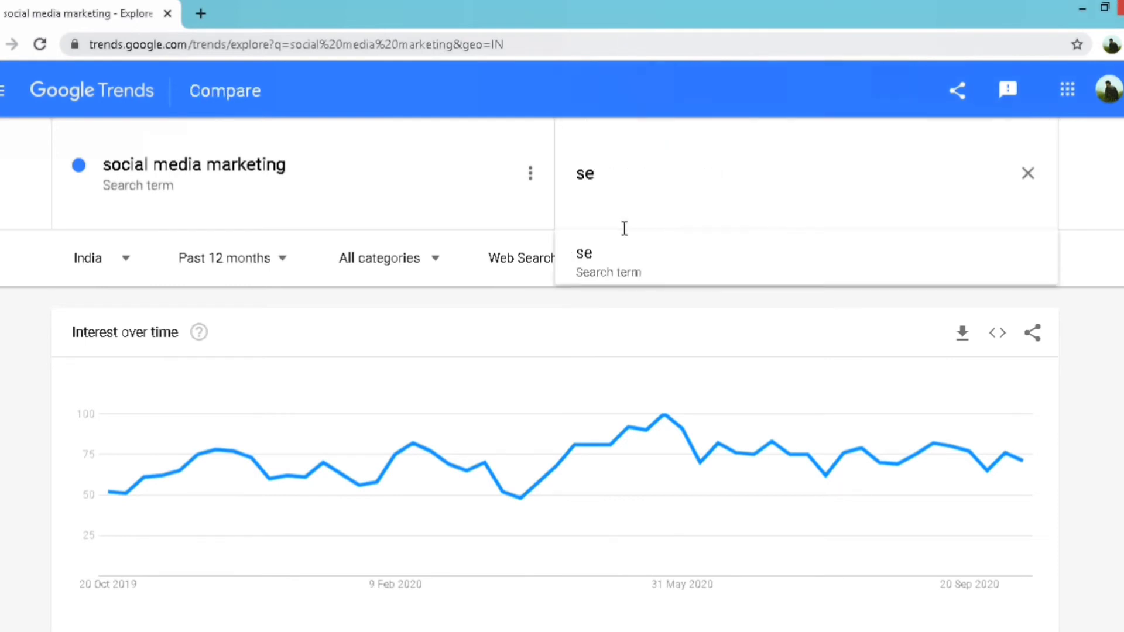
pyautogui.write('arch engine marketing')
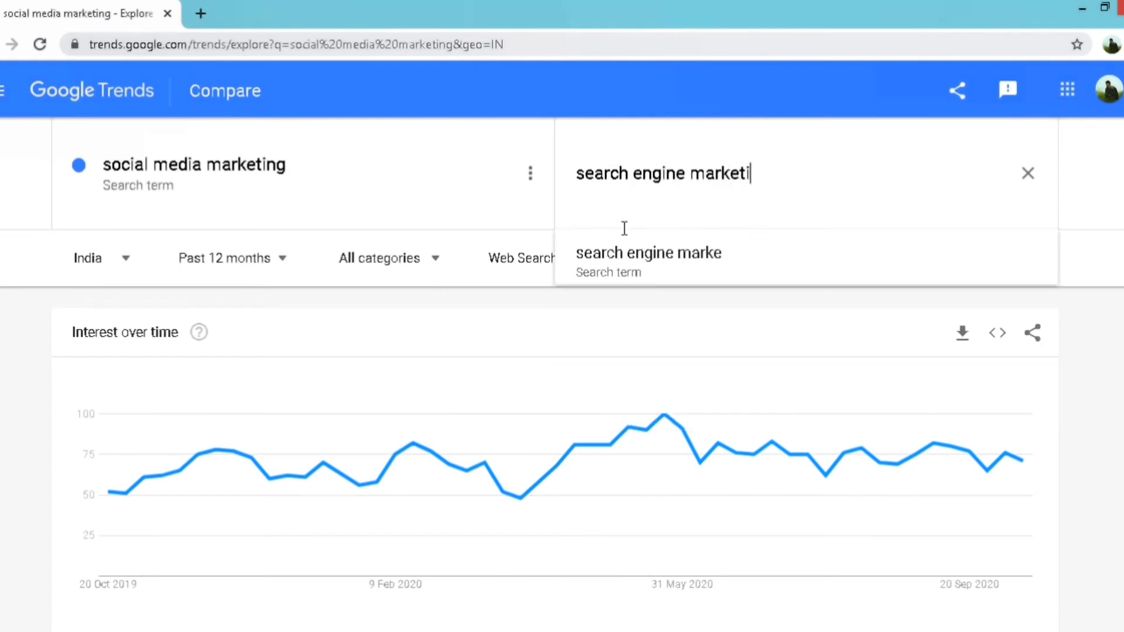
pyautogui.press('Return')
pyautogui.scroll(-1, 928, 325)
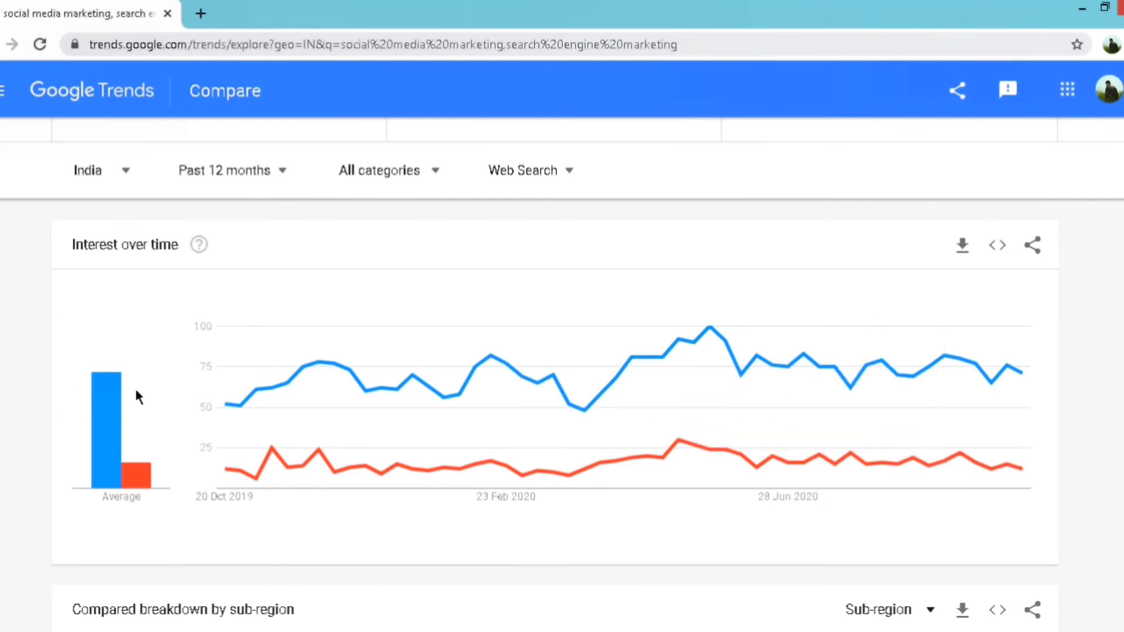
pyautogui.scroll(-5, 136, 392)
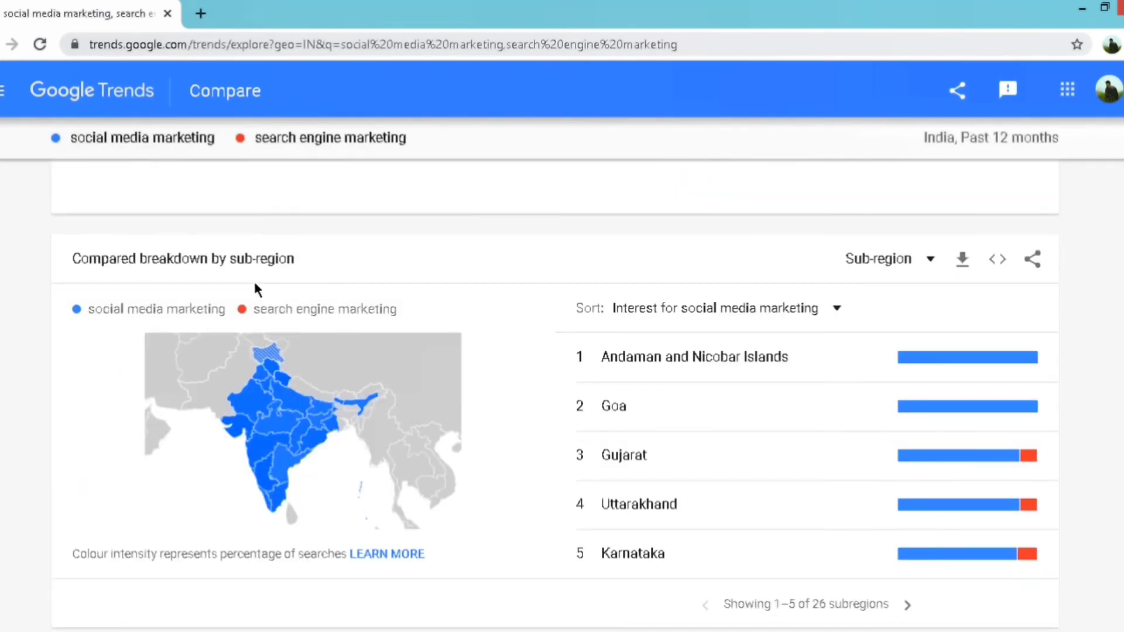
pyautogui.click(930, 258)
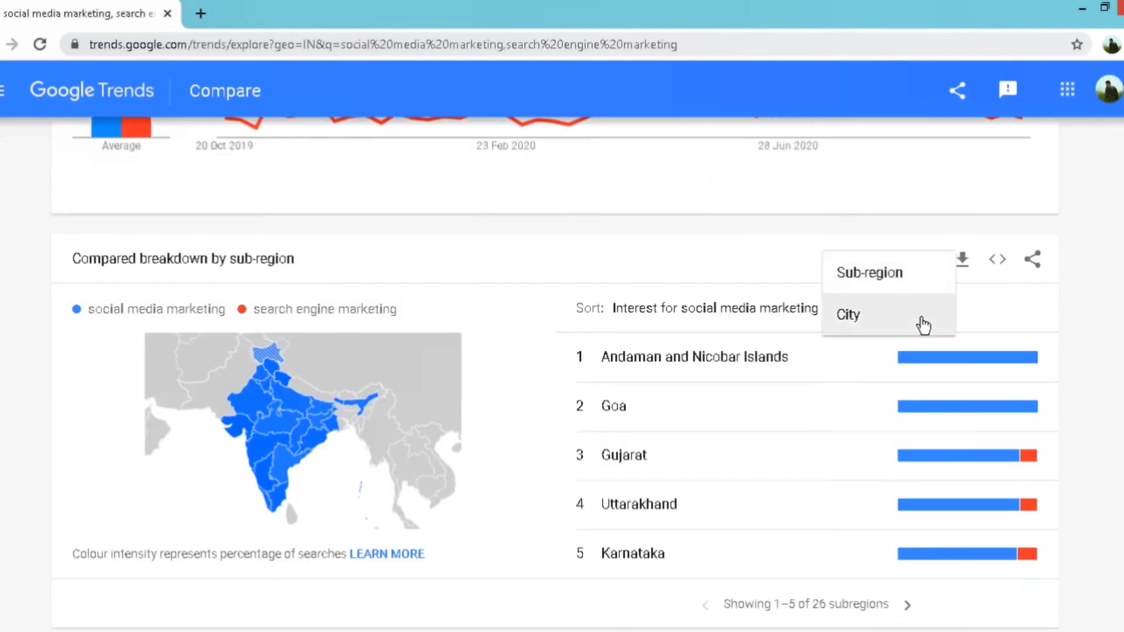
pyautogui.scroll(-7, 1119, 351)
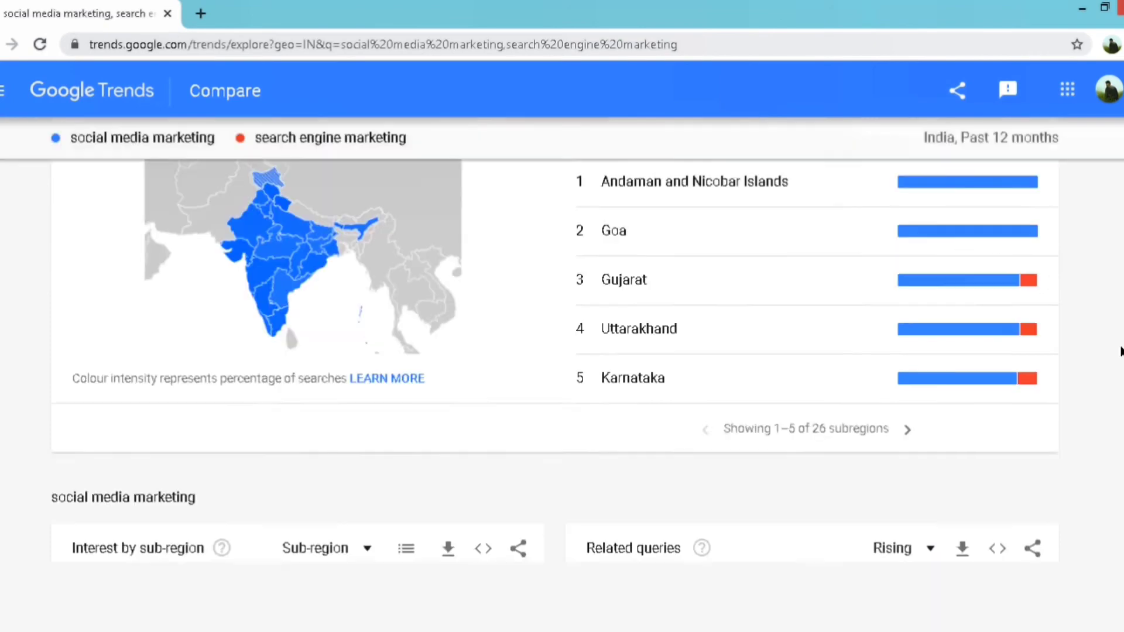
pyautogui.scroll(10, 1037, 317)
pyautogui.scroll(5, 1038, 314)
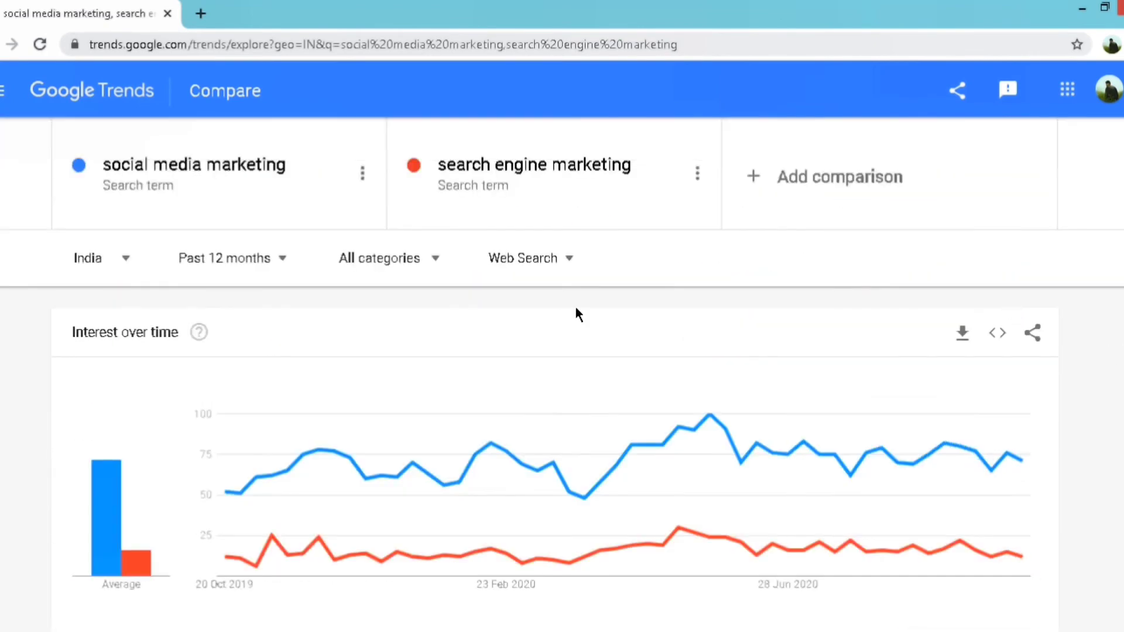
pyautogui.scroll(-2, 196, 463)
pyautogui.scroll(2, 197, 469)
# Step: Remove the search engine marketing and social media marketing terms from the comparison
pyautogui.click(698, 173)
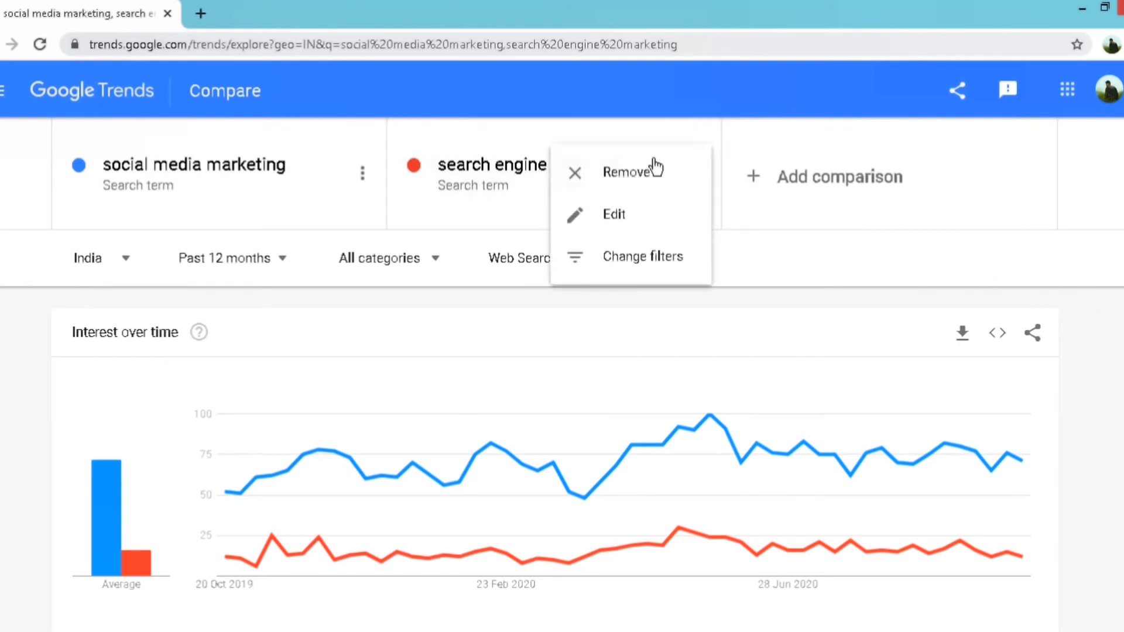
pyautogui.click(654, 173)
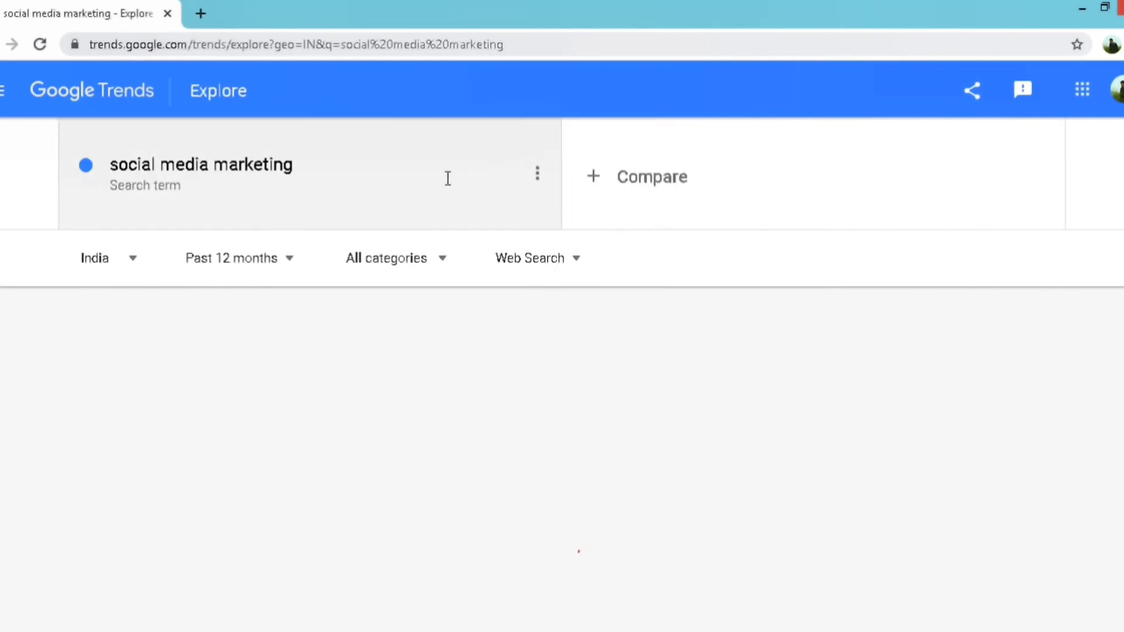
pyautogui.click(531, 175)
pyautogui.click(494, 174)
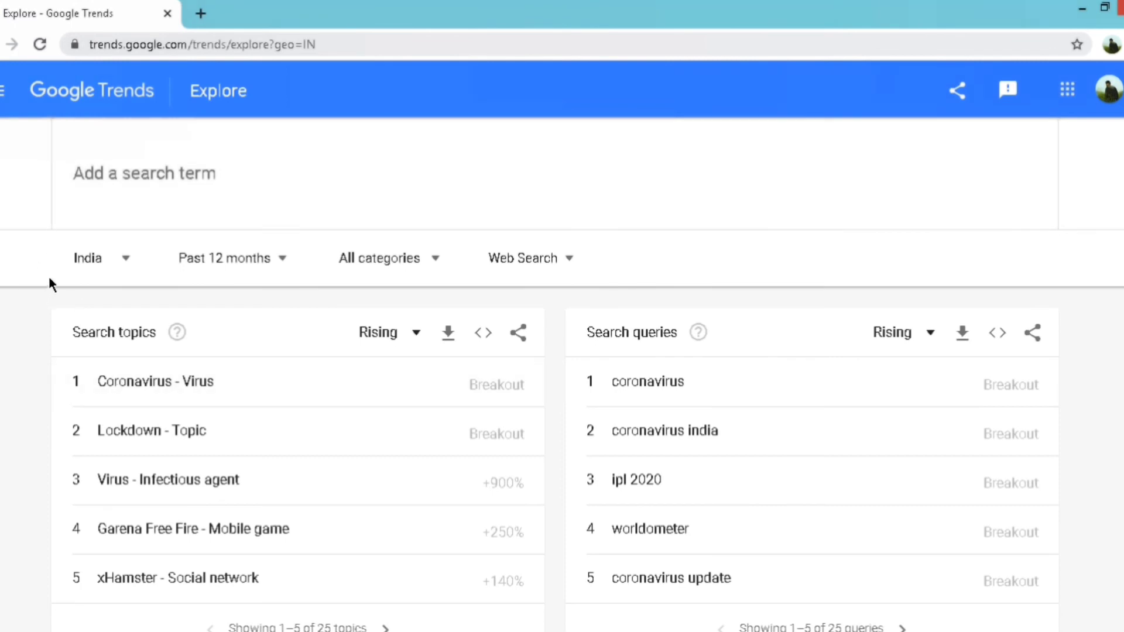
pyautogui.click(134, 183)
# Step: Search Google Trends for 'canva'
pyautogui.write('cn')
pyautogui.press('BackSpace')
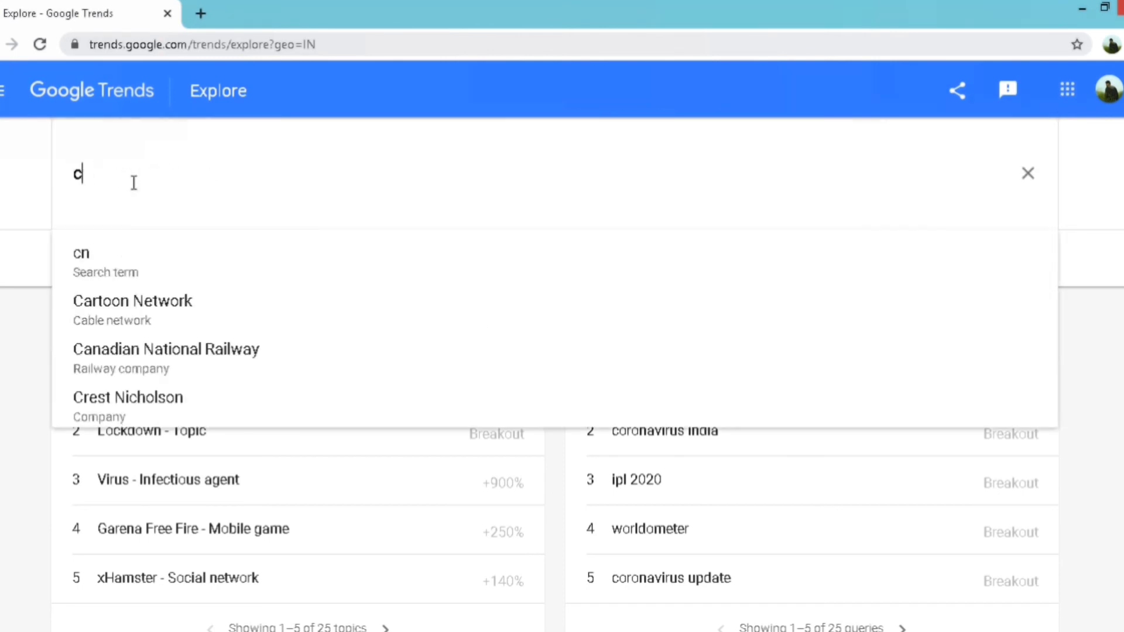
pyautogui.write('anva')
pyautogui.press('Return')
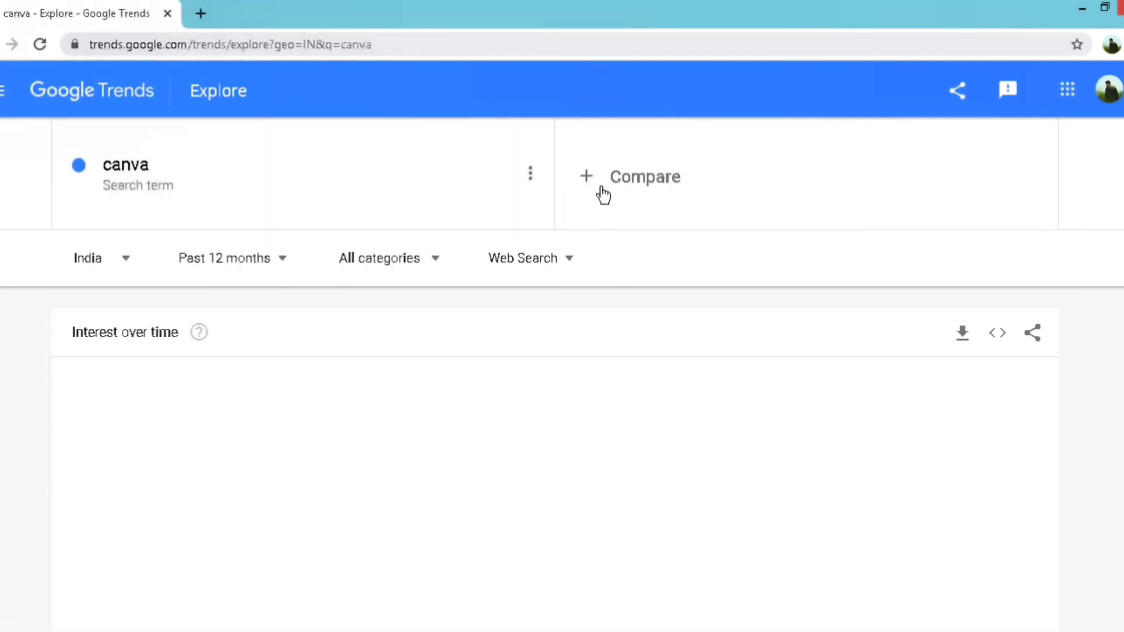
# Step: Add 'picmonkey' and 'stencil' as comparison terms to canva and review the sub-region breakdown
pyautogui.click(612, 212)
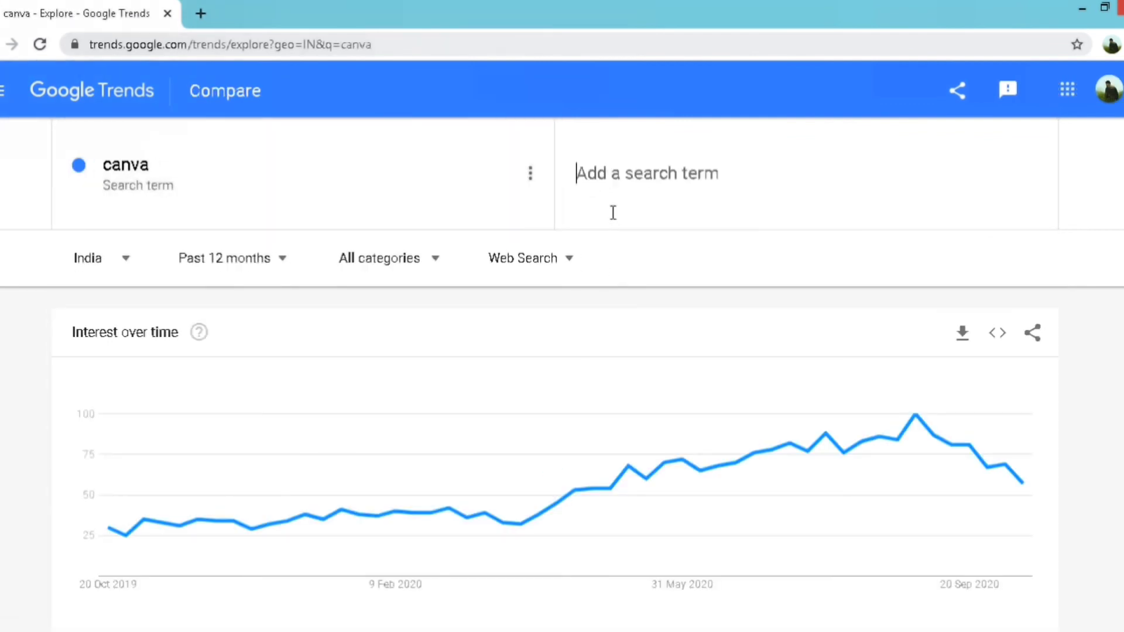
pyautogui.write('pic')
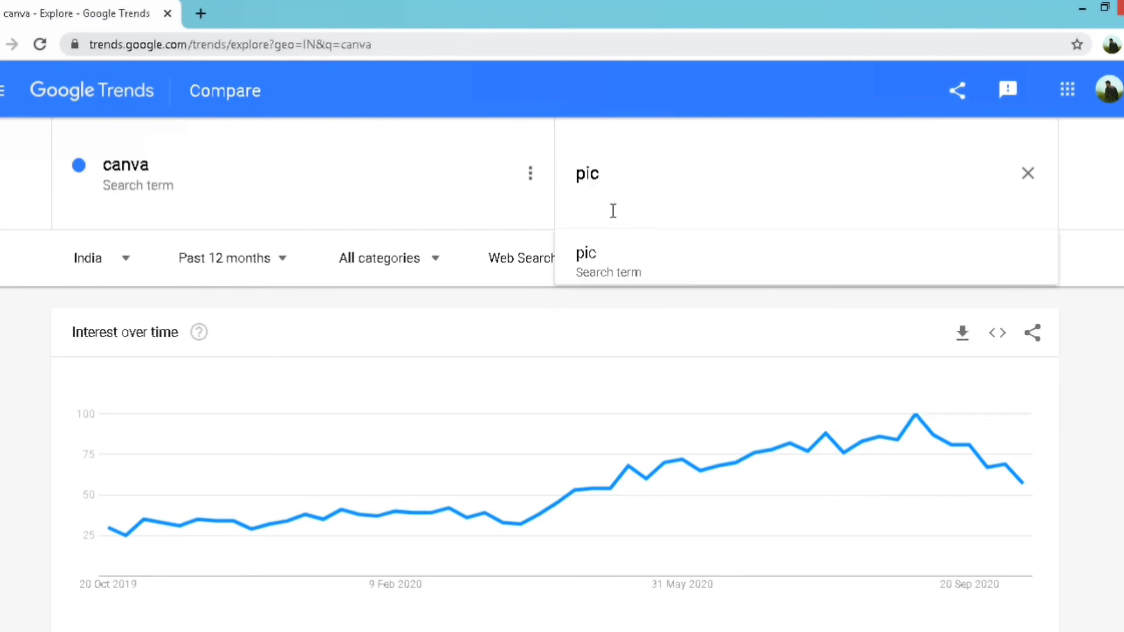
pyautogui.write('monkey')
pyautogui.press('Return')
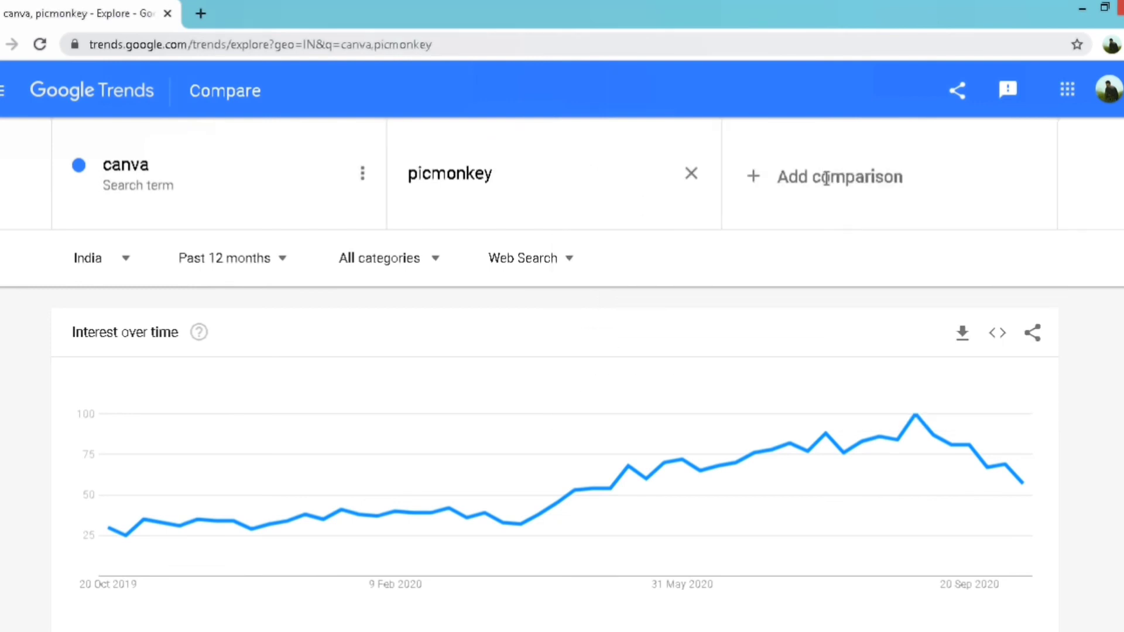
pyautogui.click(809, 172)
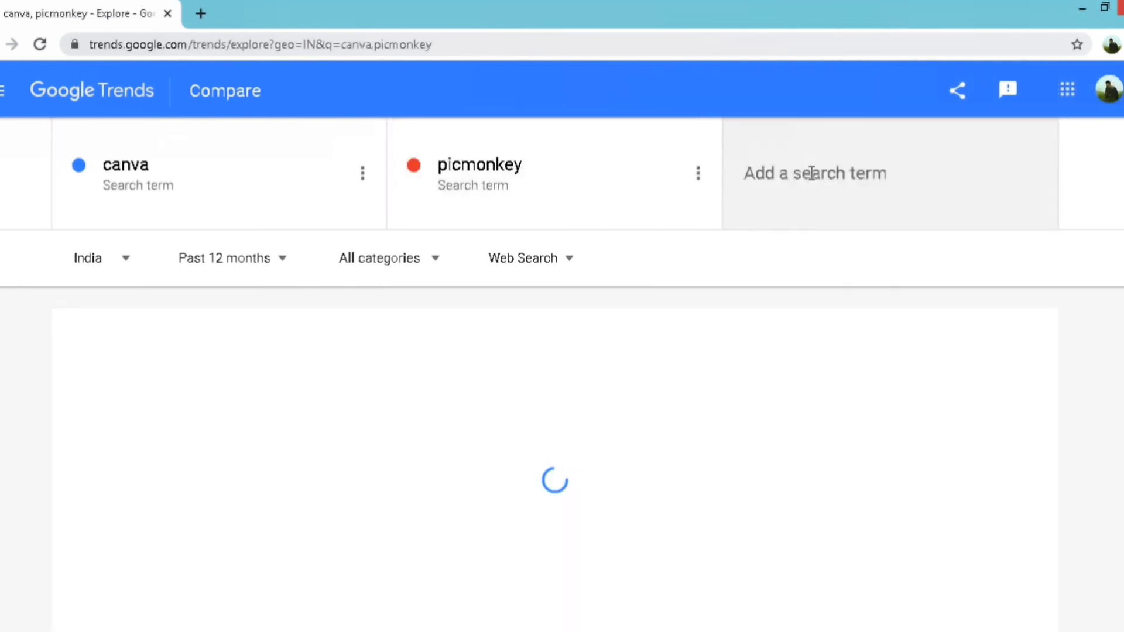
pyautogui.write('stencil')
pyautogui.press('Return')
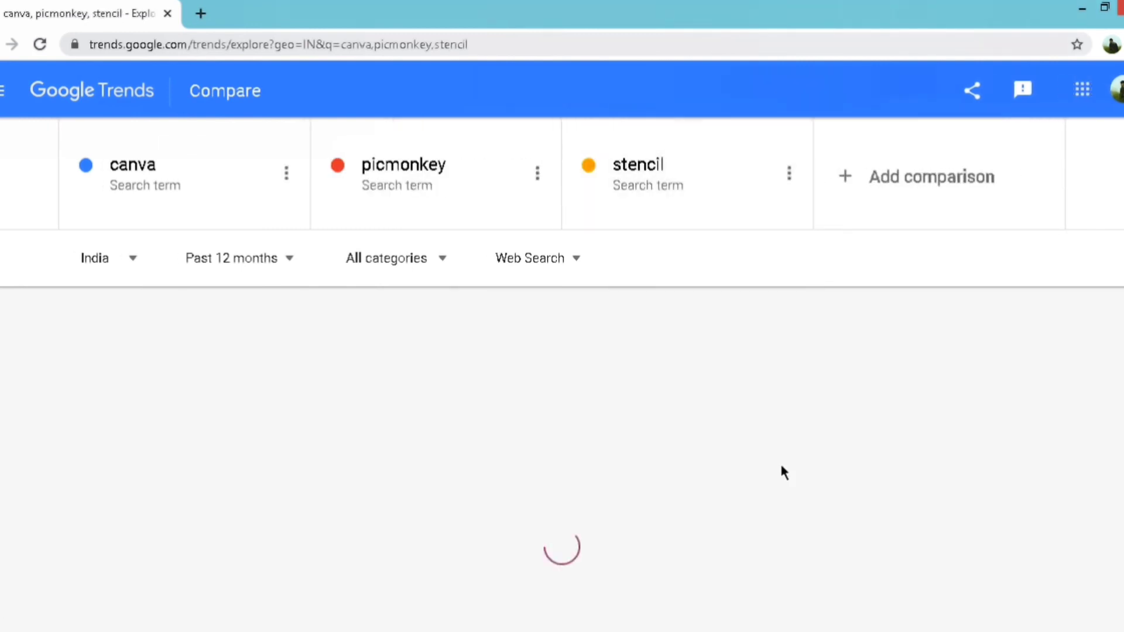
pyautogui.scroll(-2, 782, 468)
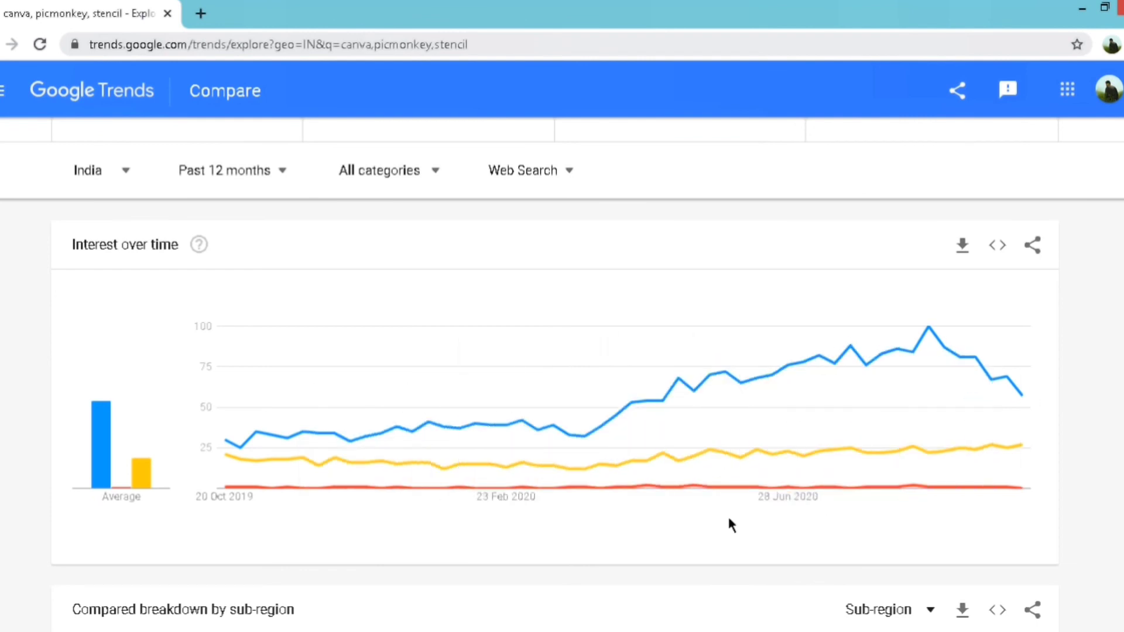
pyautogui.scroll(-8, 495, 497)
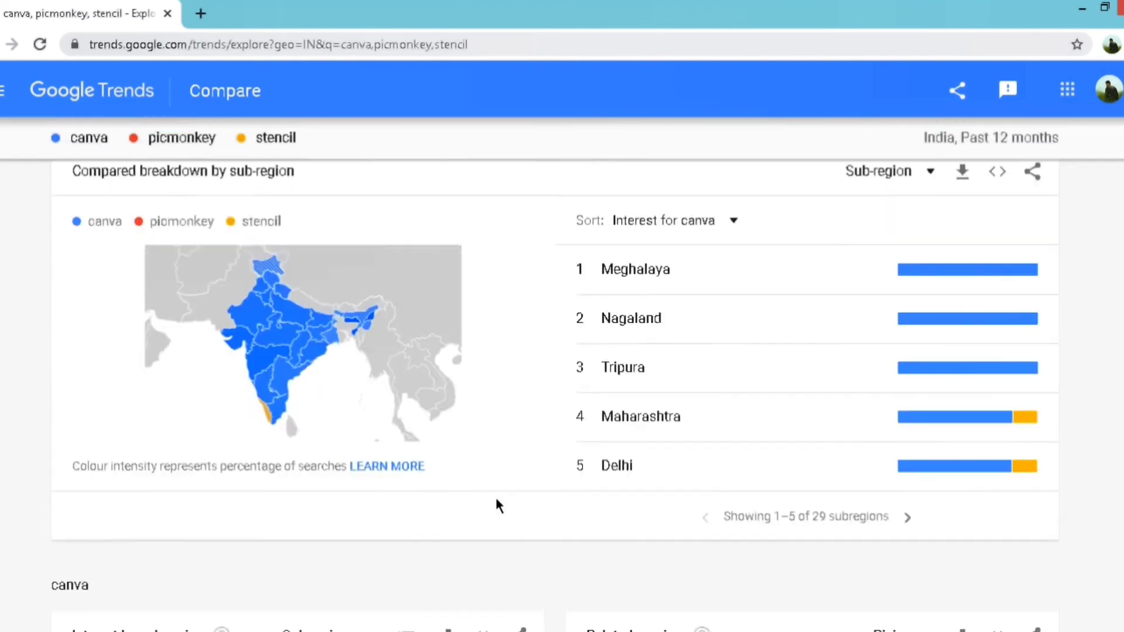
pyautogui.scroll(8, 496, 505)
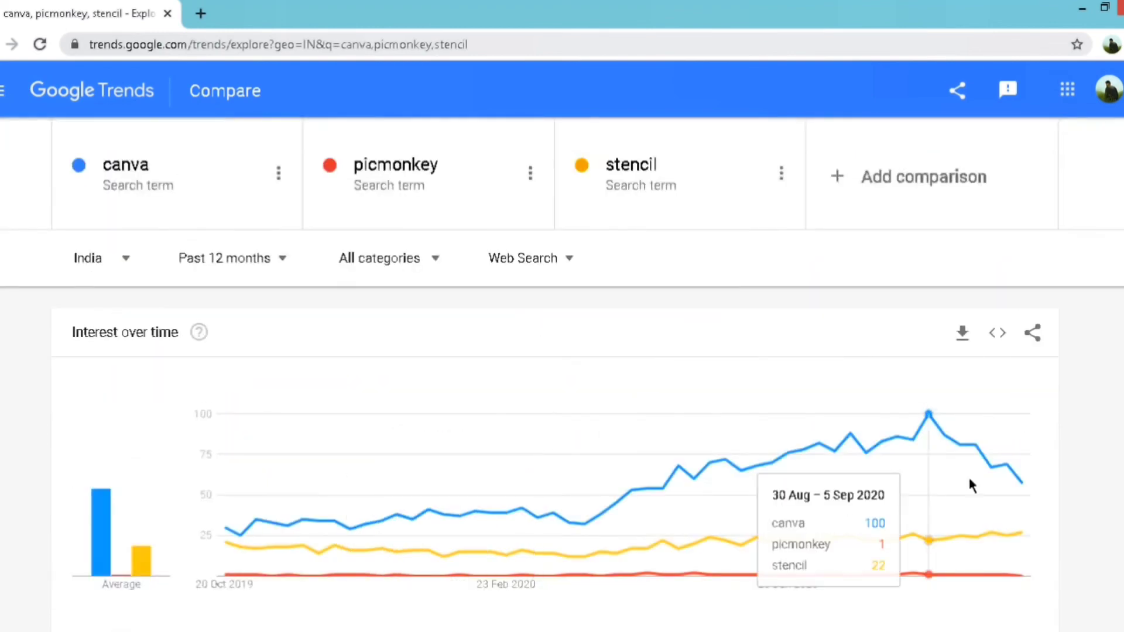